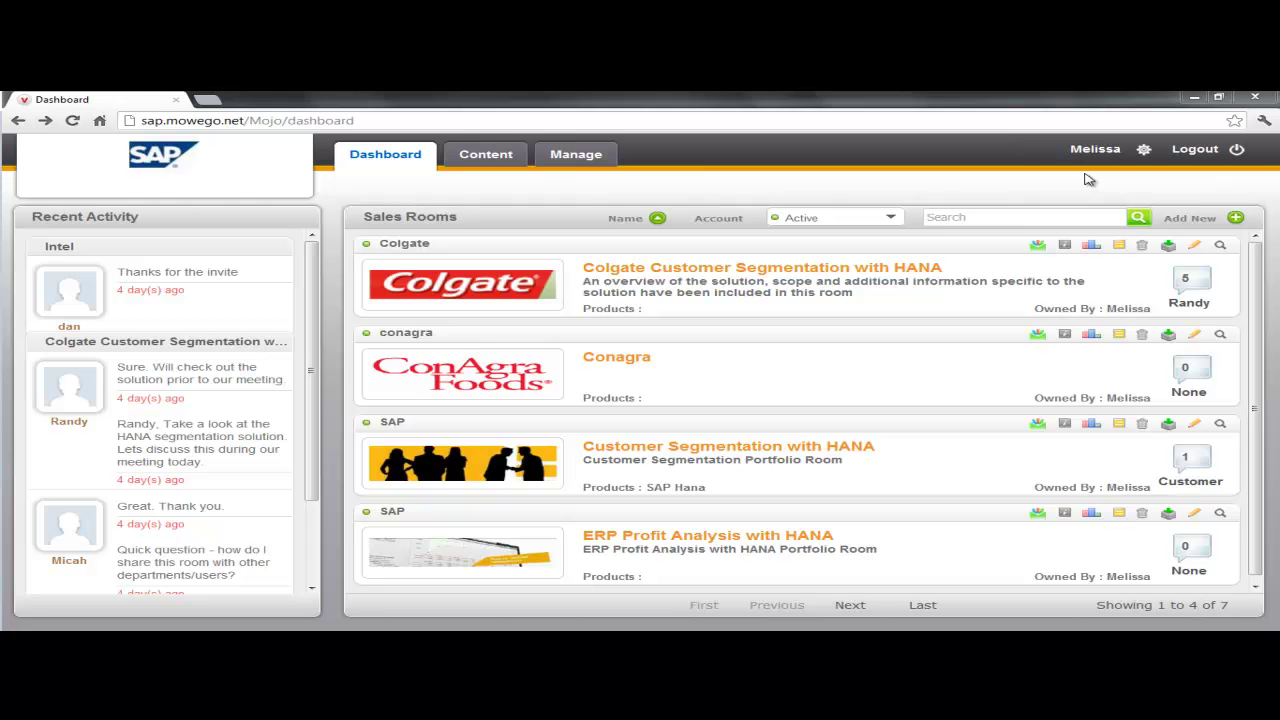
# - Start a new sales room named "A Room for Intel" and assign it to the Intel account
pyautogui.click(1185, 220)
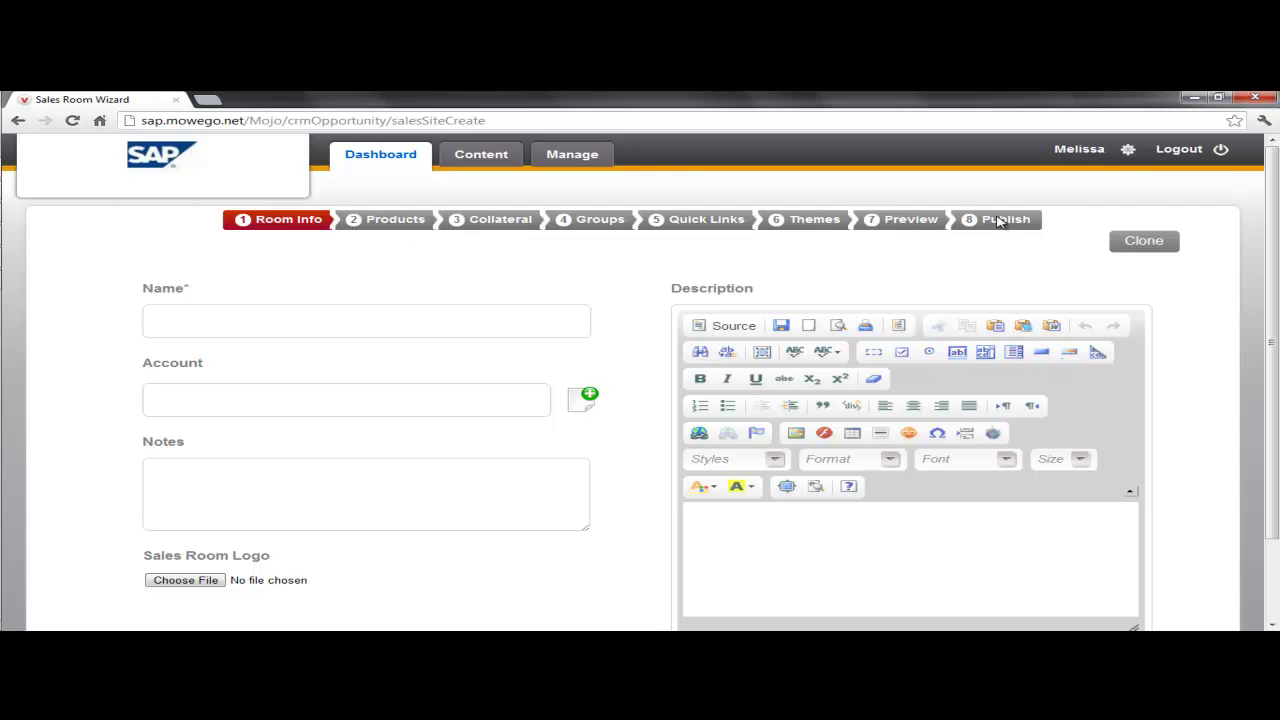
pyautogui.click(203, 318)
pyautogui.write('A')
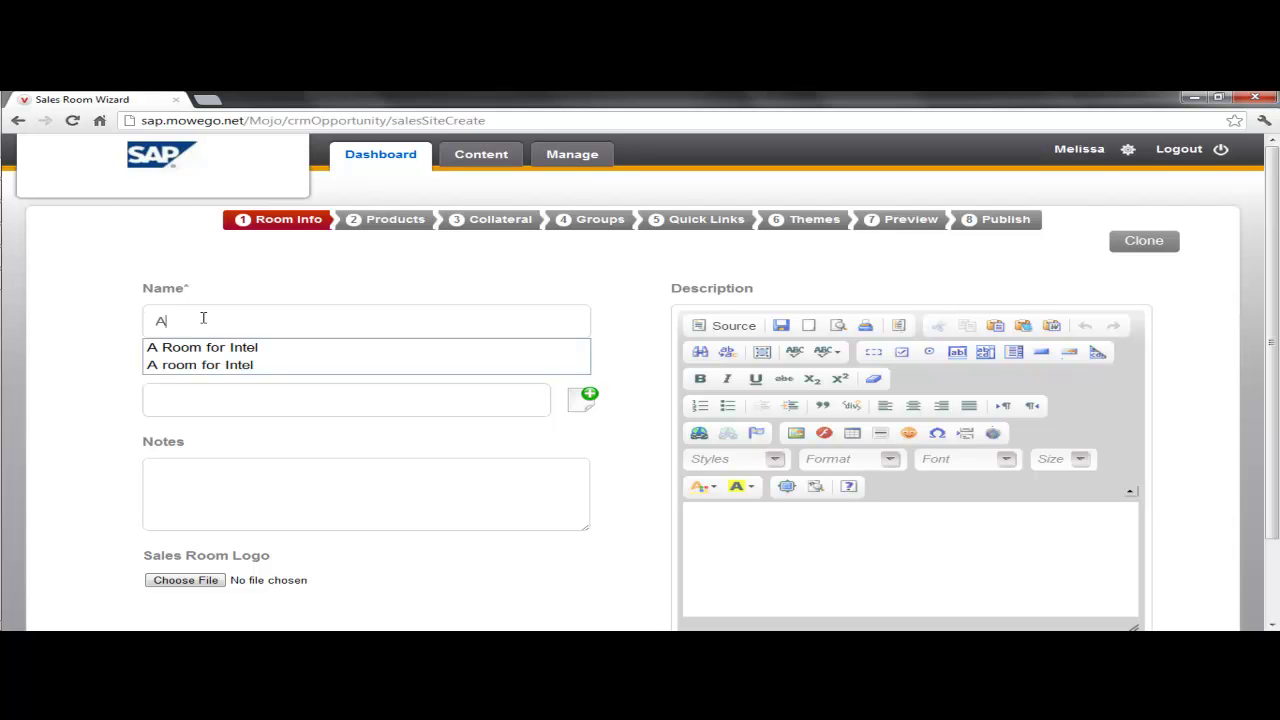
pyautogui.press('Down')
pyautogui.press('Tab')
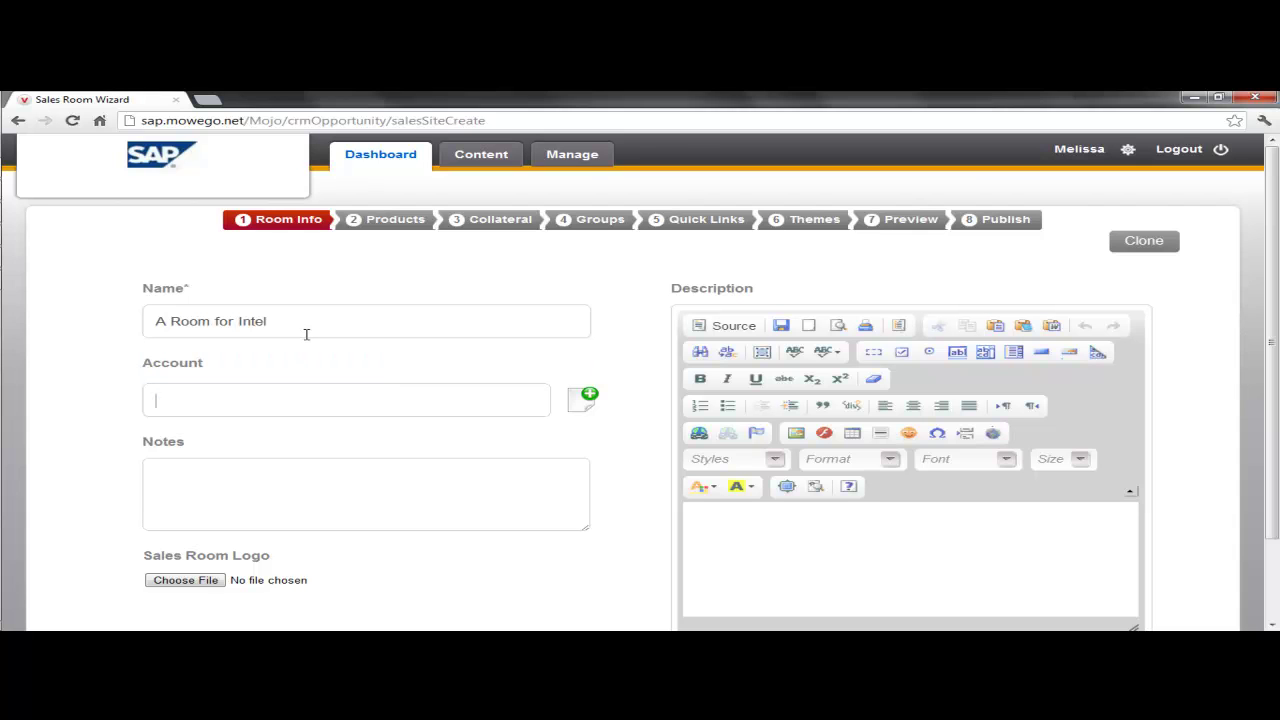
pyautogui.write('Intel')
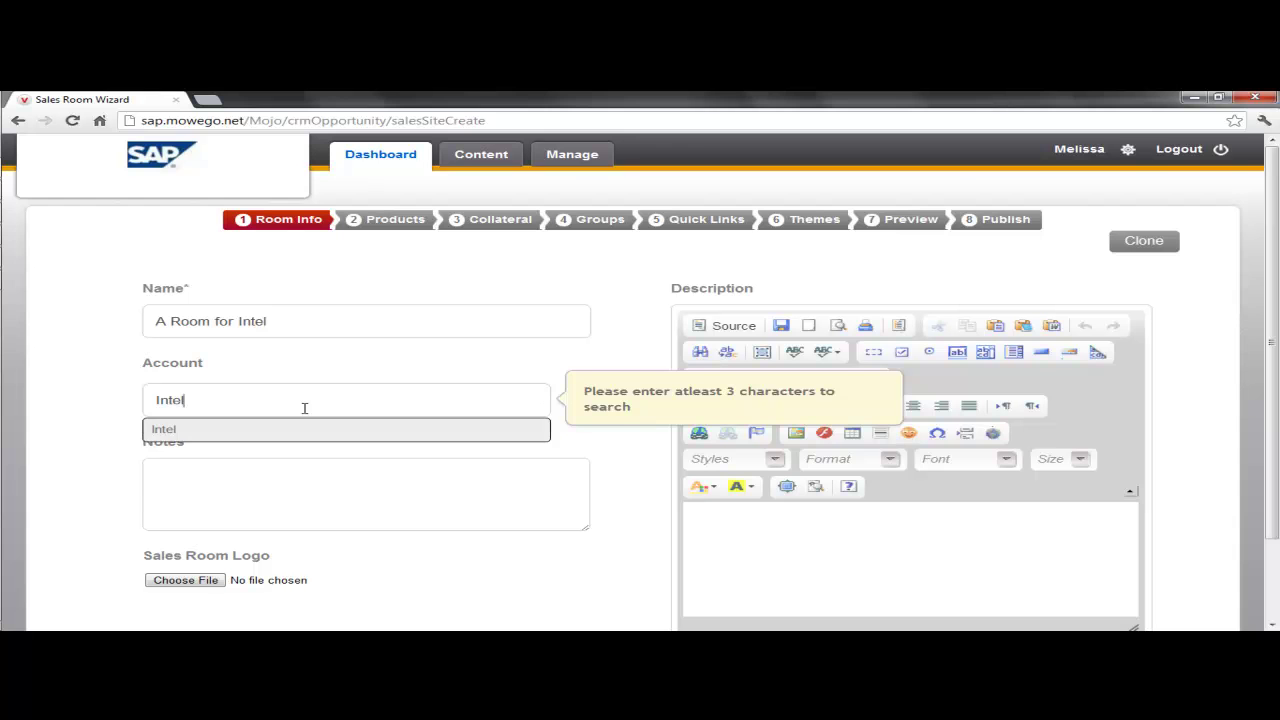
pyautogui.click(220, 432)
# - Upload the Intel logo image as the sales room logo and crop it to the full image with its aspect ratio maintained
pyautogui.scroll(-1, 245, 470)
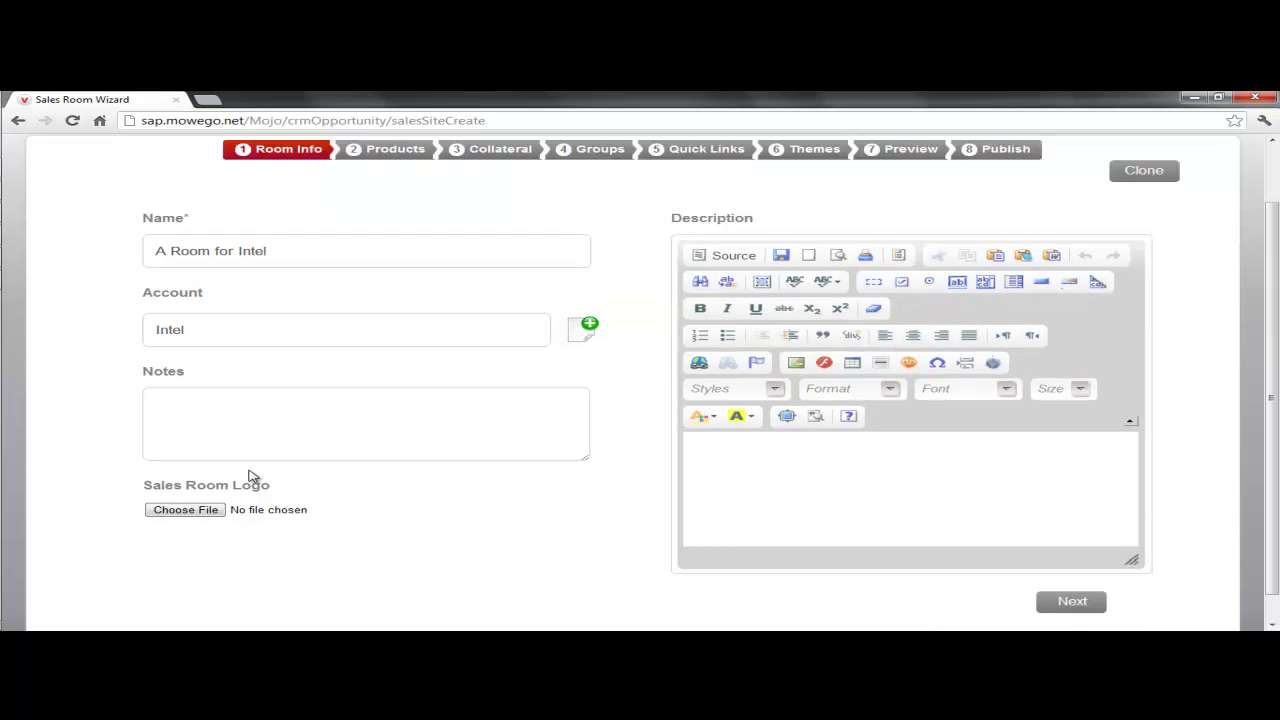
pyautogui.click(220, 483)
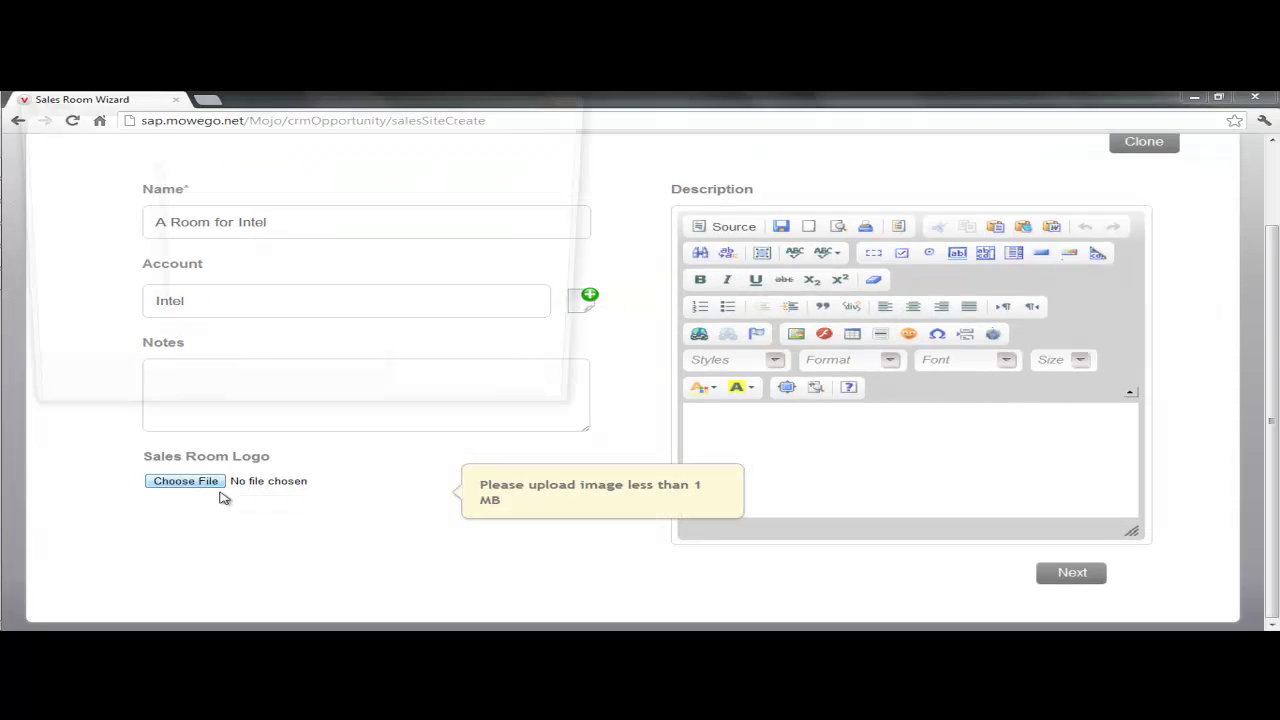
pyautogui.doubleClick(245, 178)
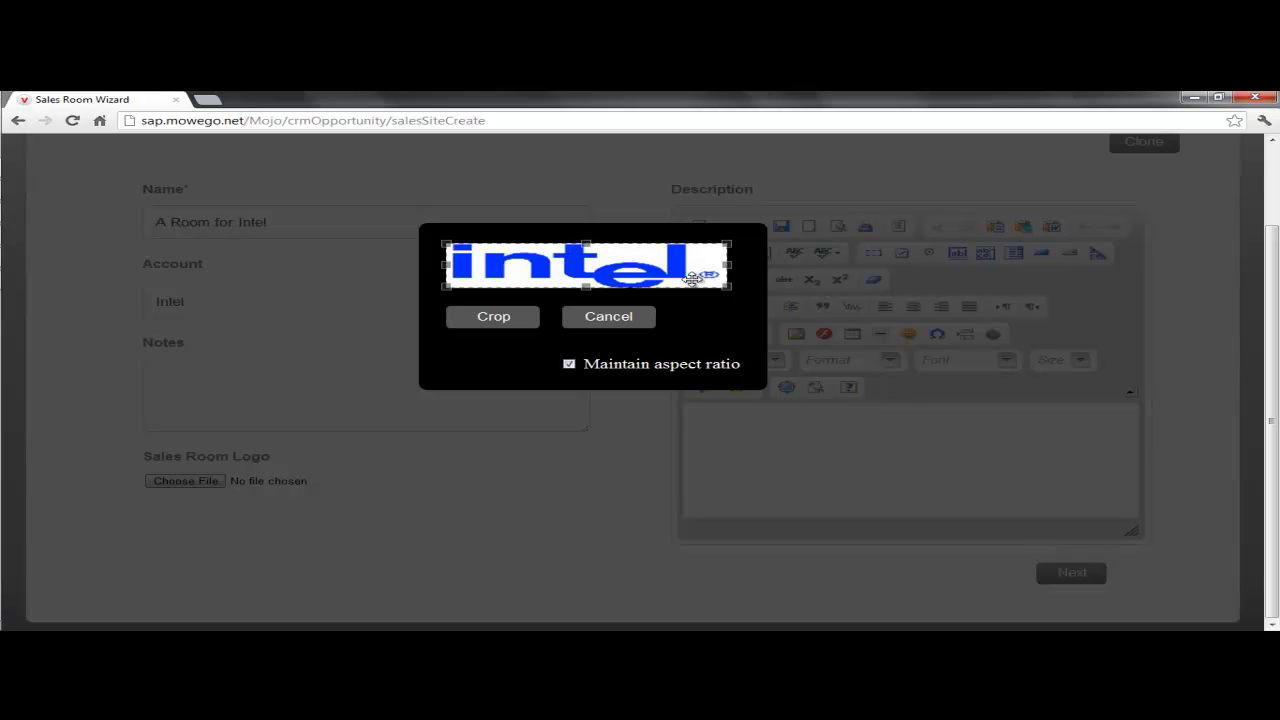
pyautogui.click(493, 320)
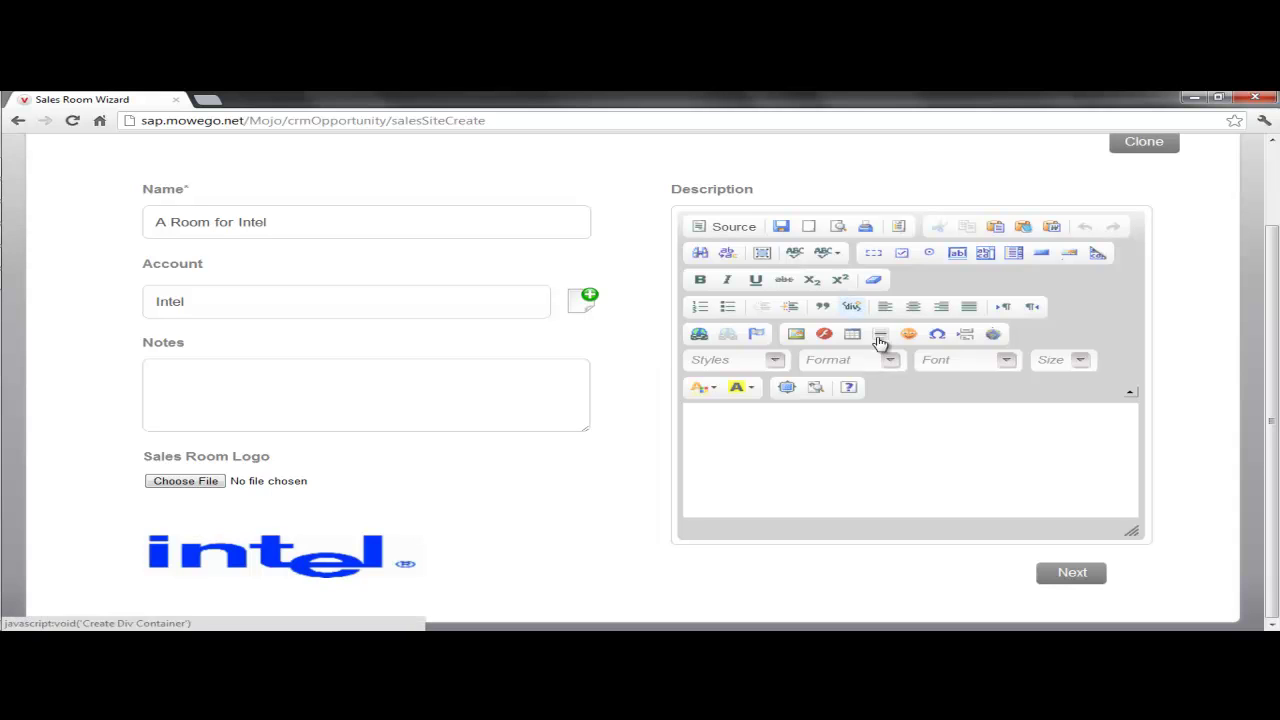
pyautogui.click(871, 461)
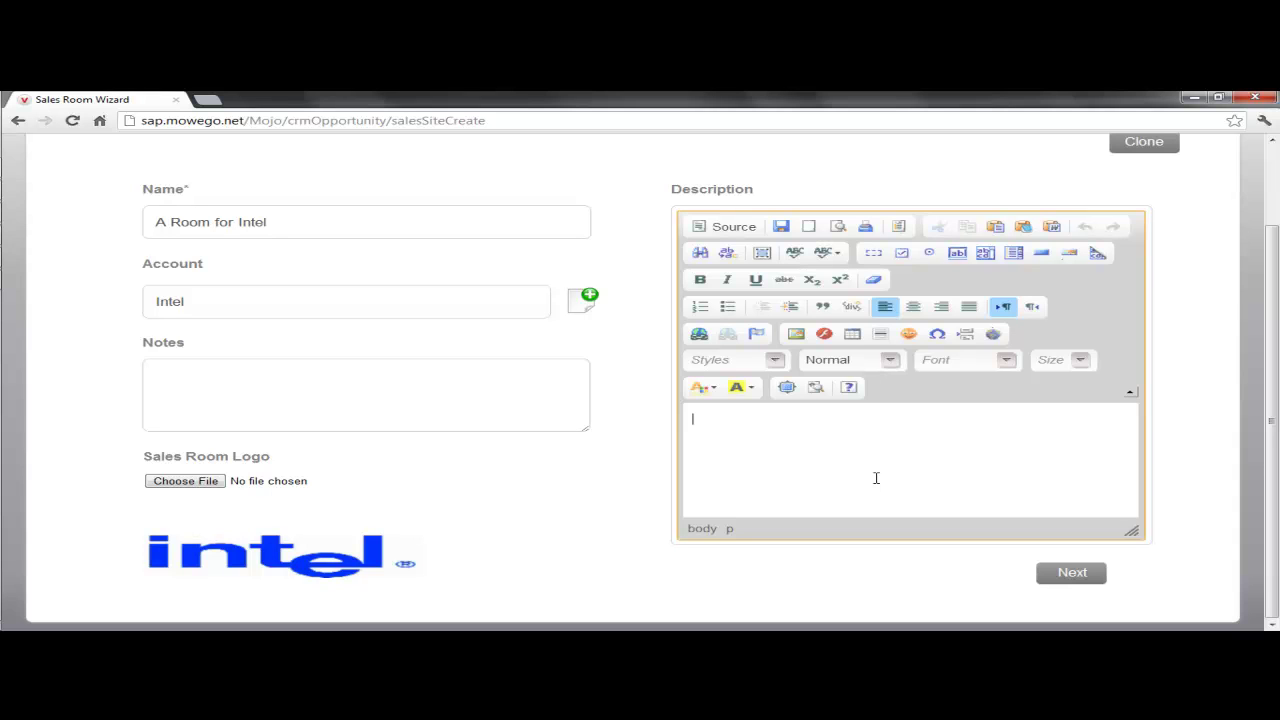
pyautogui.write('text description')
pyautogui.hotkey('ctrl', 'a')
pyautogui.press('Delete')
# - Insert the highway.jpg image into the room description by pasting its copied URL into the image properties
pyautogui.click(797, 334)
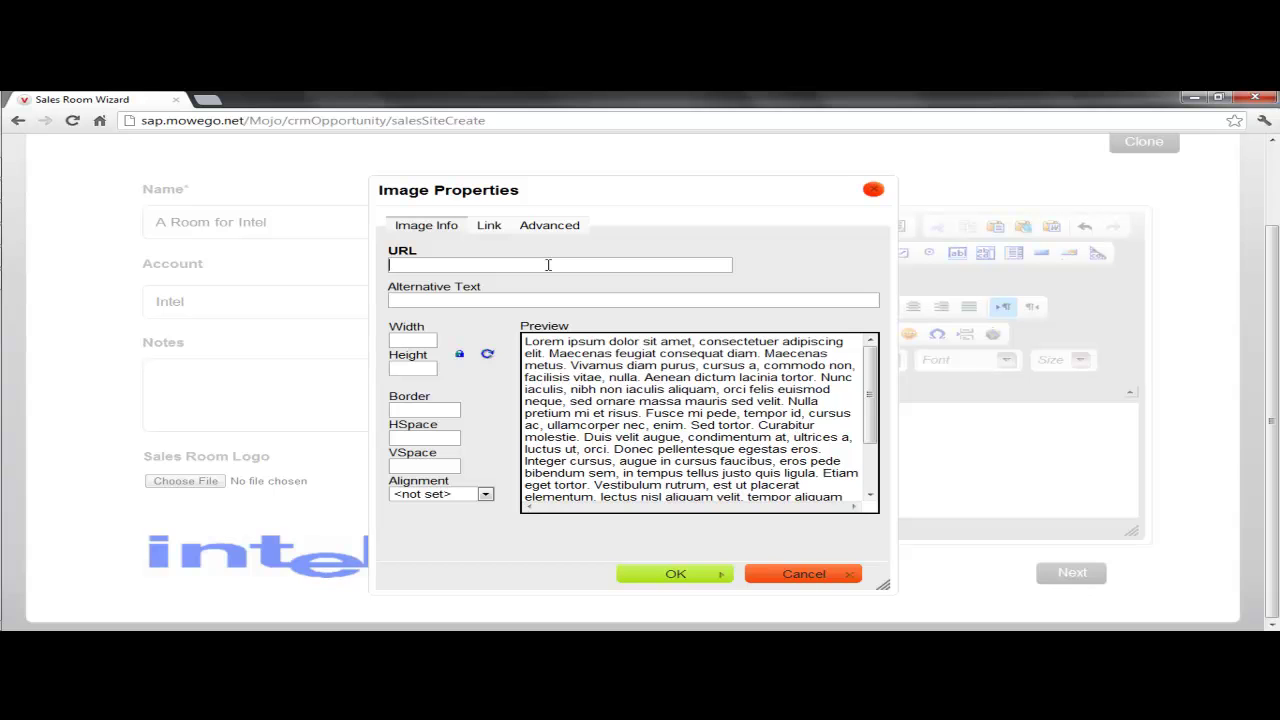
pyautogui.hotkey('ctrl', 'v')
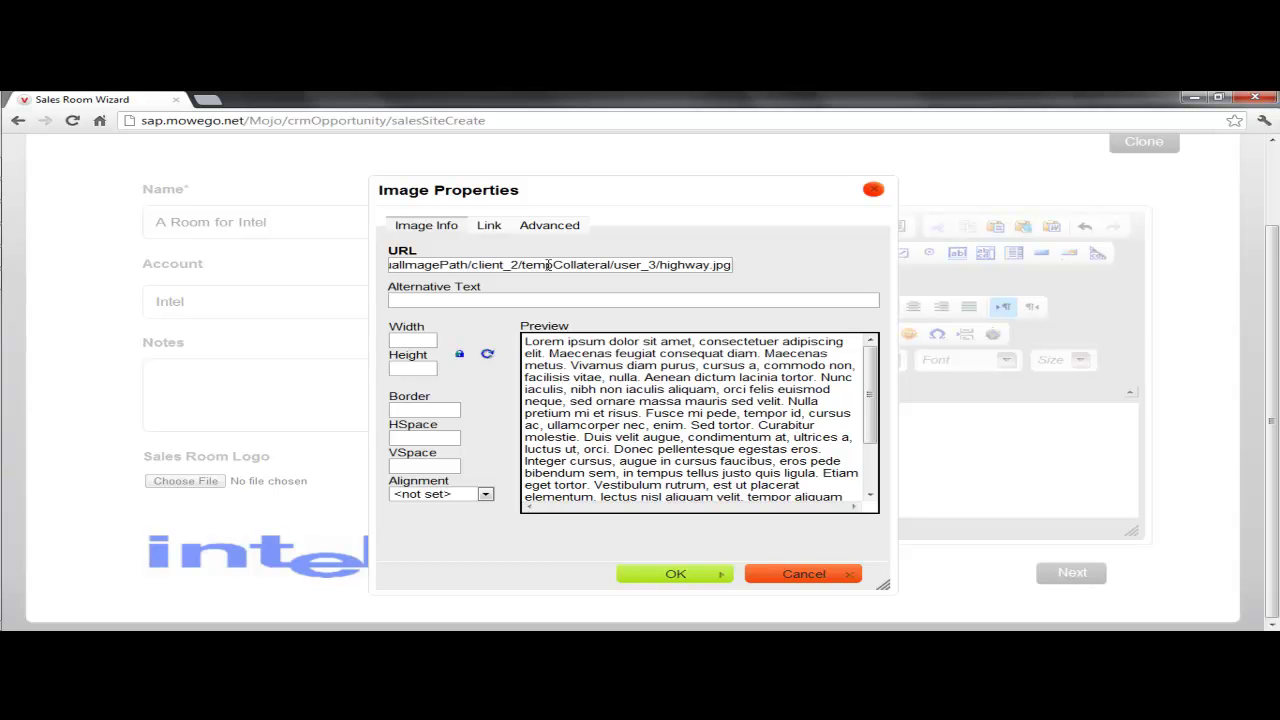
pyautogui.moveTo(553, 264); pyautogui.dragTo(360, 270)
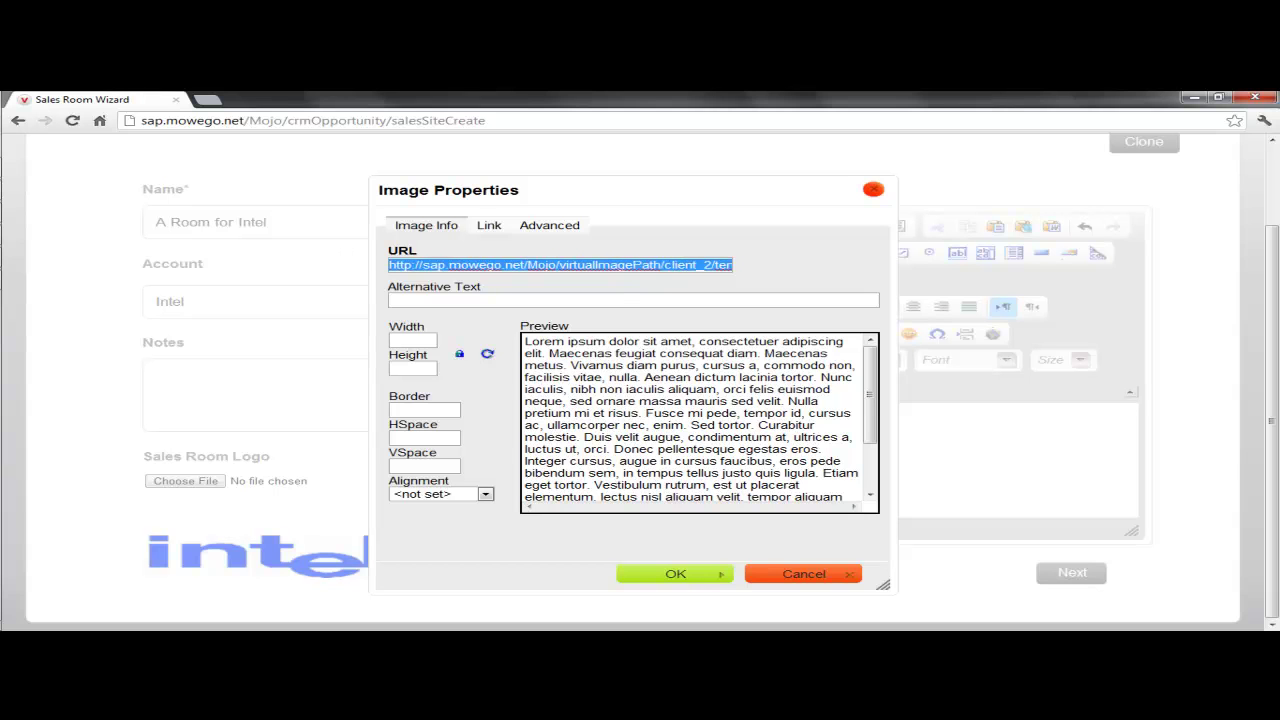
pyautogui.click(715, 576)
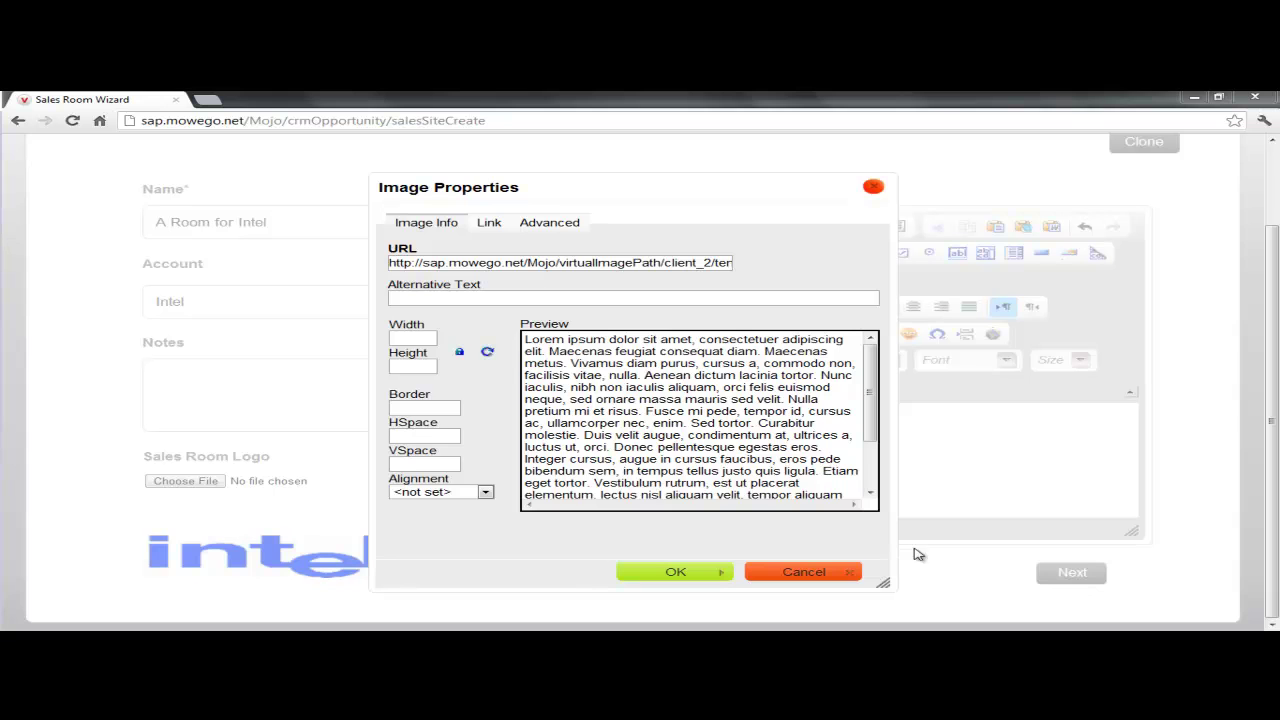
pyautogui.doubleClick(708, 263)
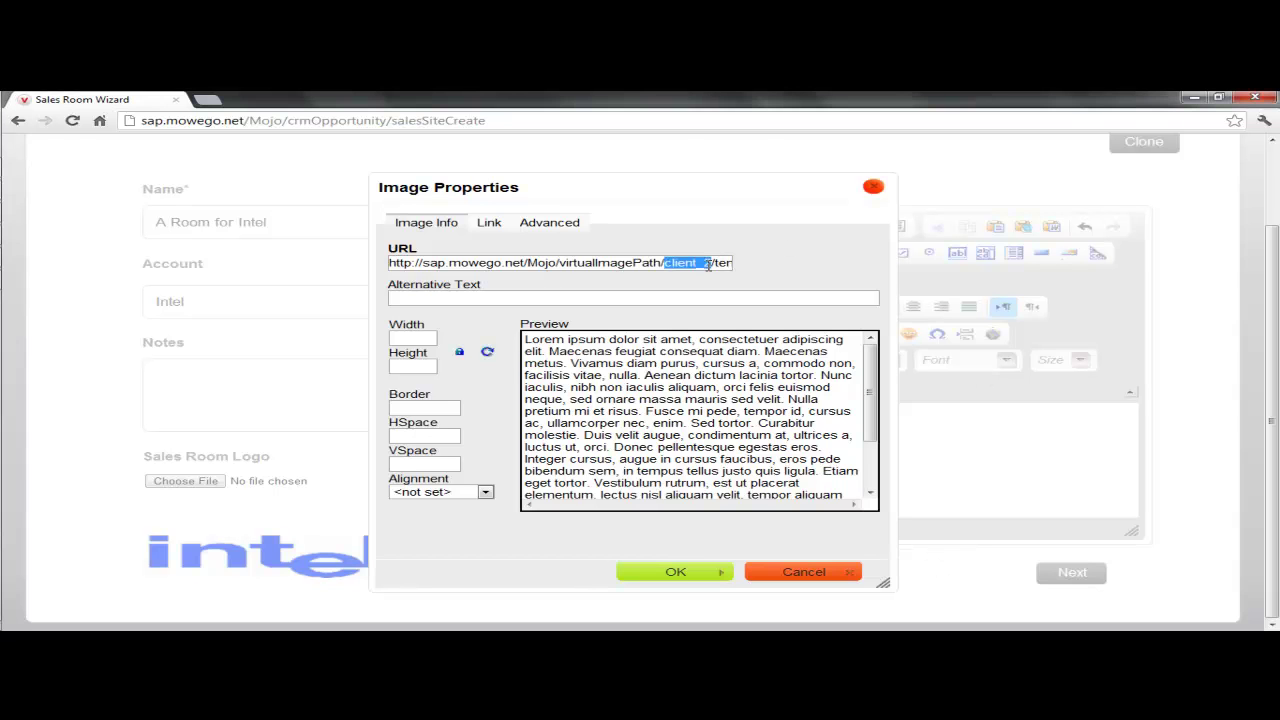
pyautogui.click(694, 571)
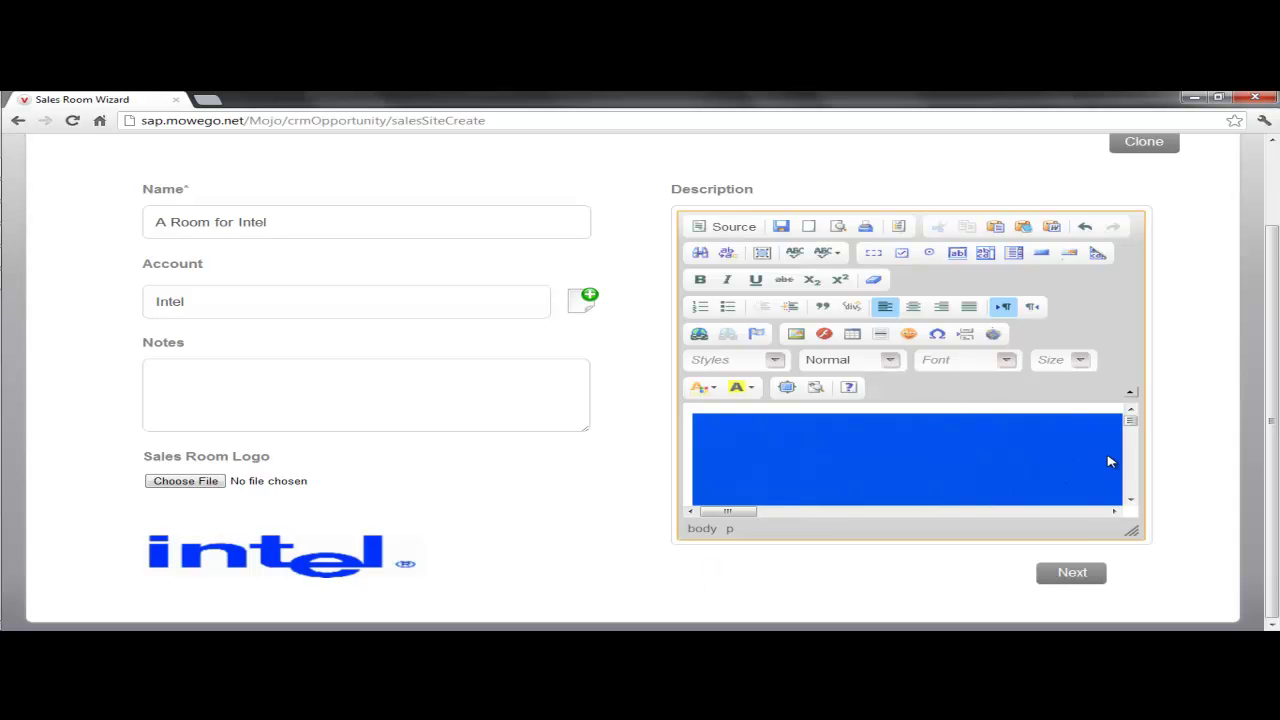
# - Save the room info, add the SAP Hana product to the selected products and proceed to the Collateral stage
pyautogui.click(1088, 582)
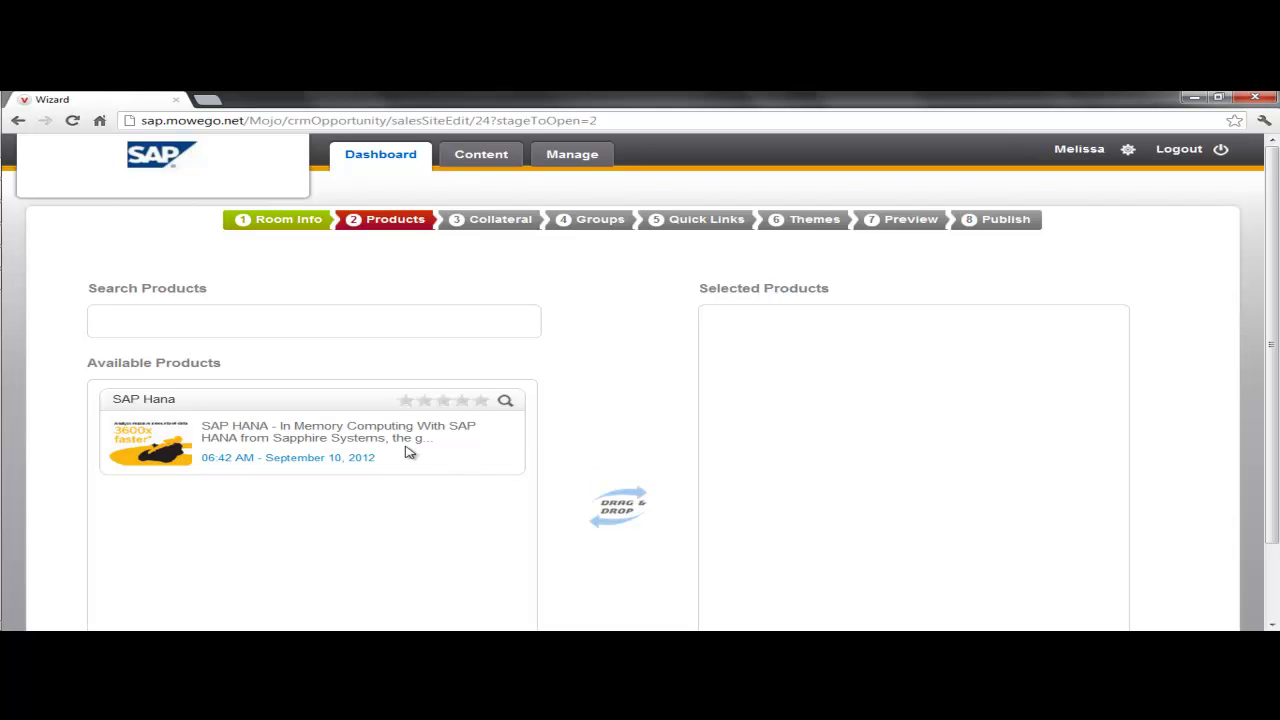
pyautogui.moveTo(366, 456); pyautogui.dragTo(923, 354)
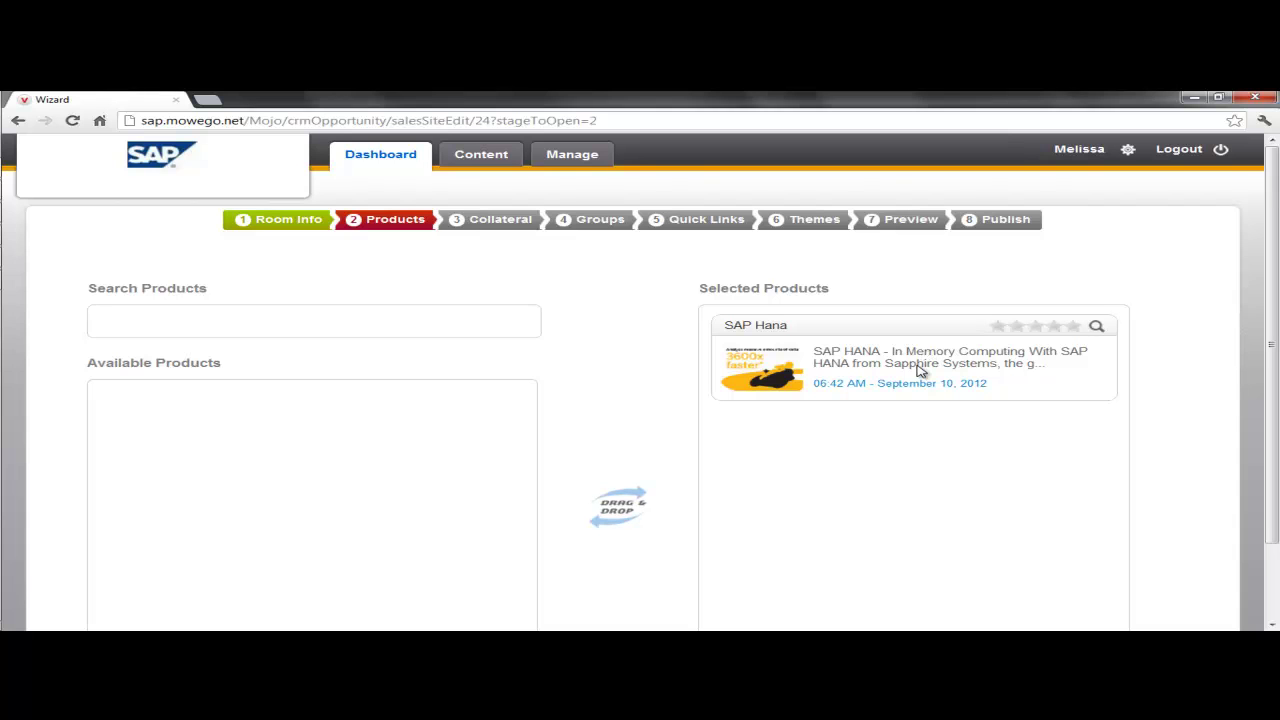
pyautogui.click(525, 228)
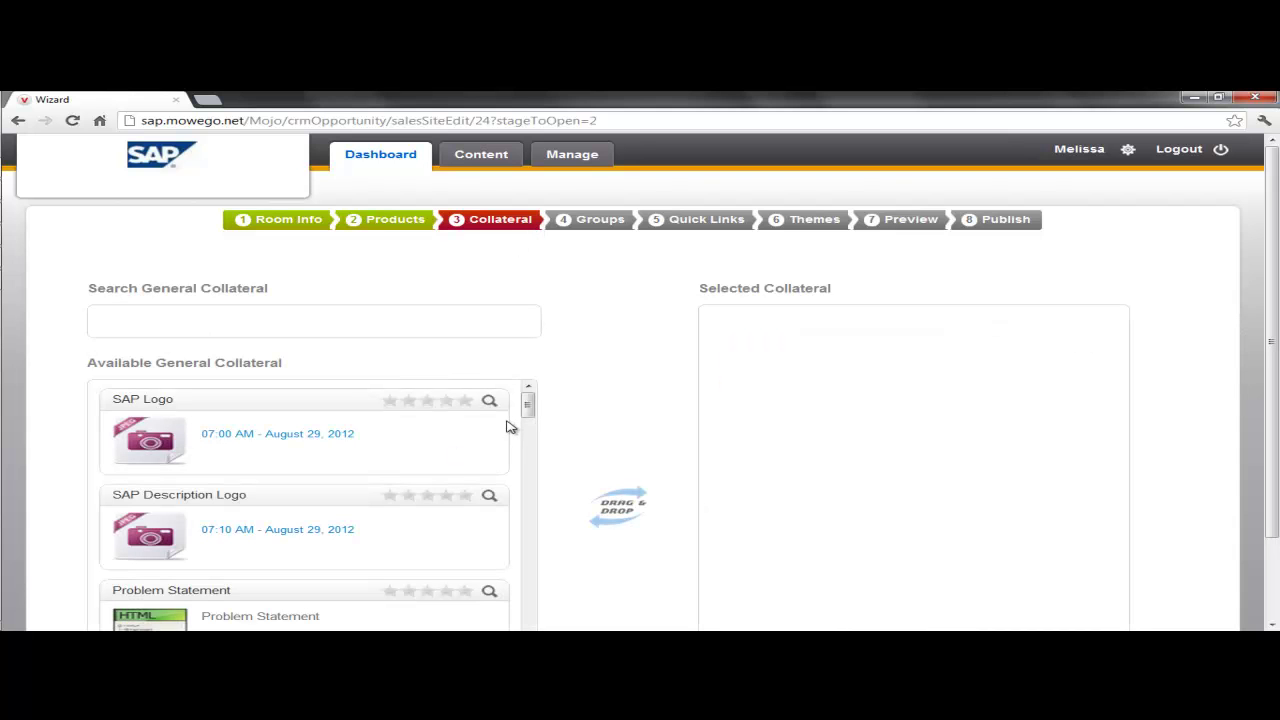
# - Search the general collateral for "fact" and add "1. Fact/Scope" to the selected collateral
pyautogui.scroll(-1, 580, 410)
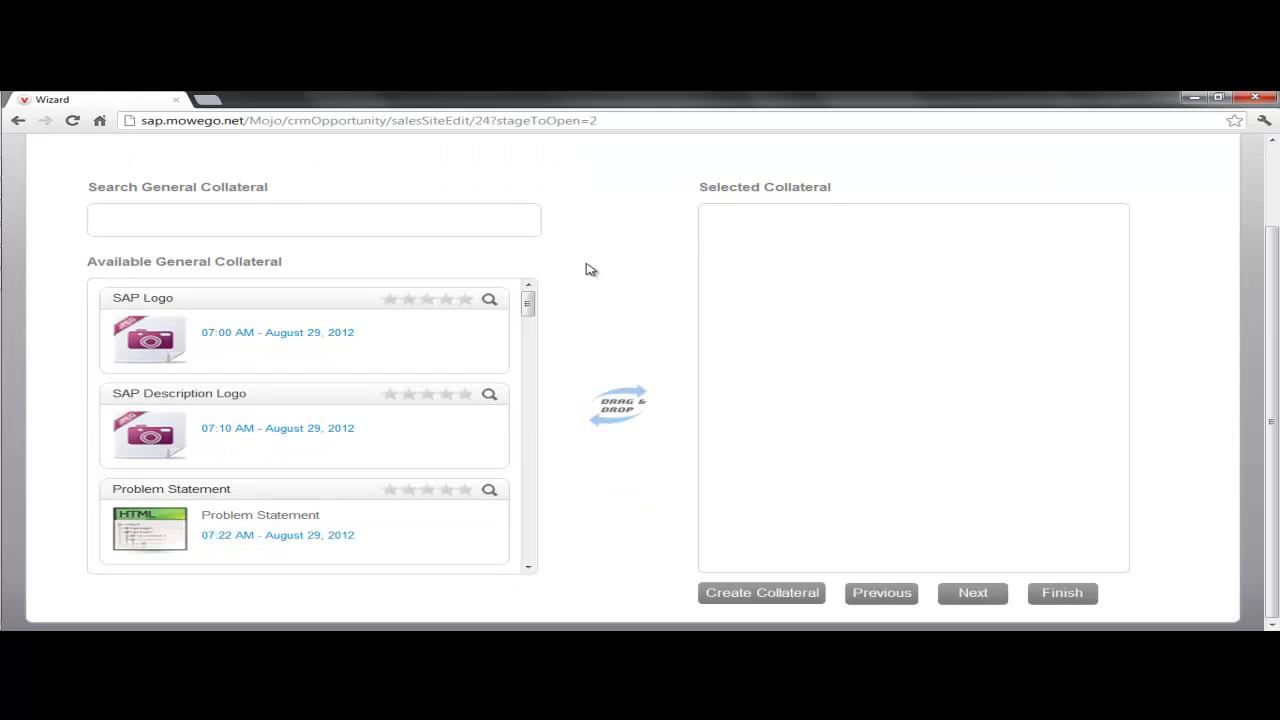
pyautogui.moveTo(528, 302); pyautogui.dragTo(563, 289)
pyautogui.scroll(3, 417, 340)
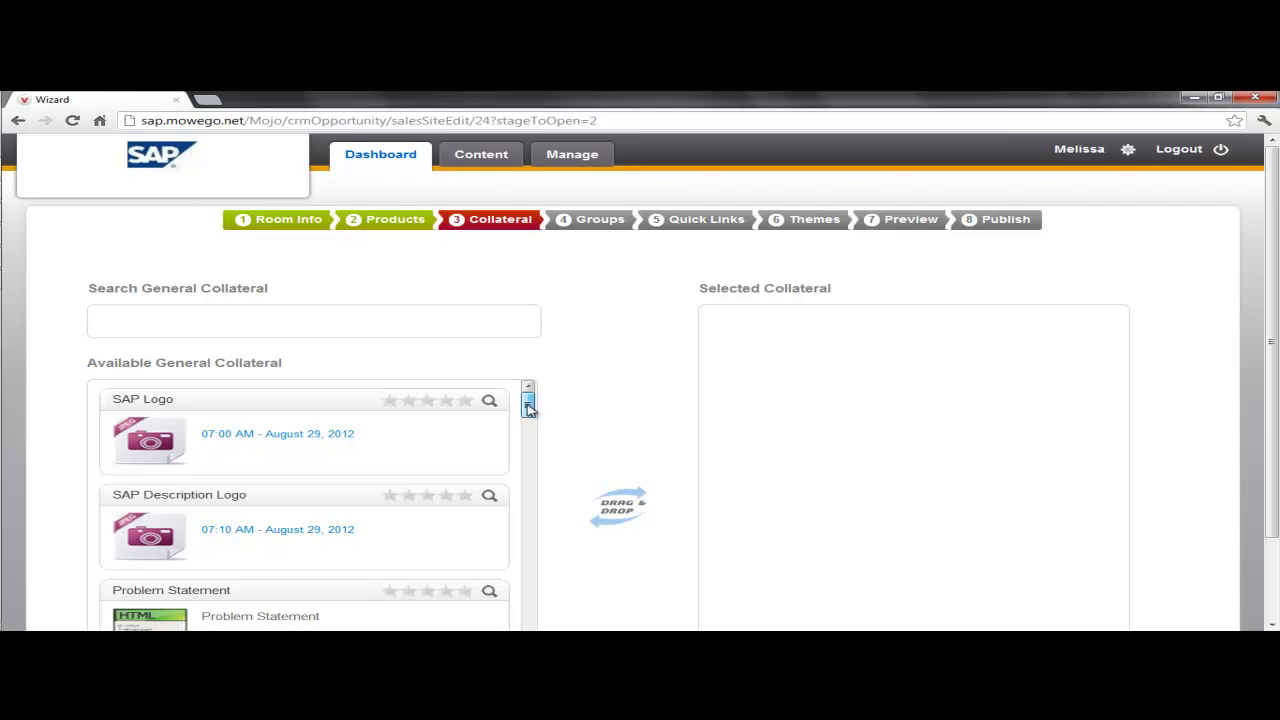
pyautogui.moveTo(529, 408); pyautogui.dragTo(451, 312)
pyautogui.click(439, 319)
pyautogui.write('fact')
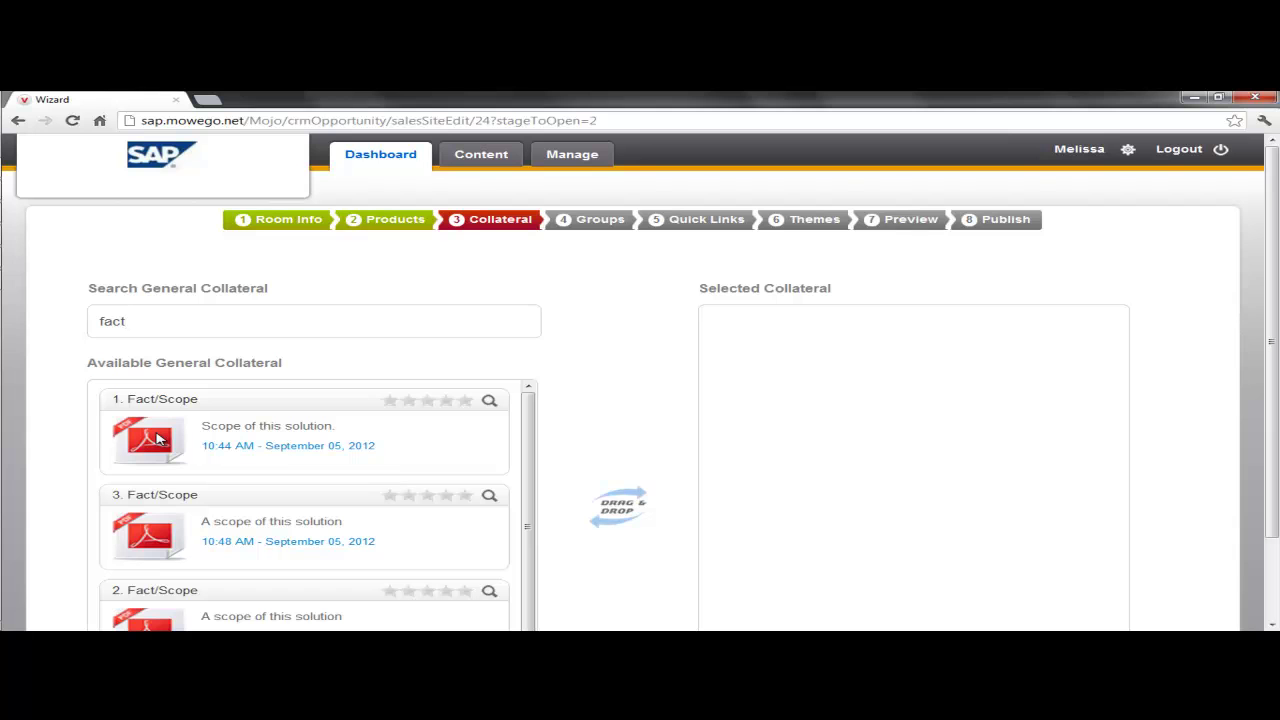
pyautogui.moveTo(177, 434); pyautogui.dragTo(772, 383)
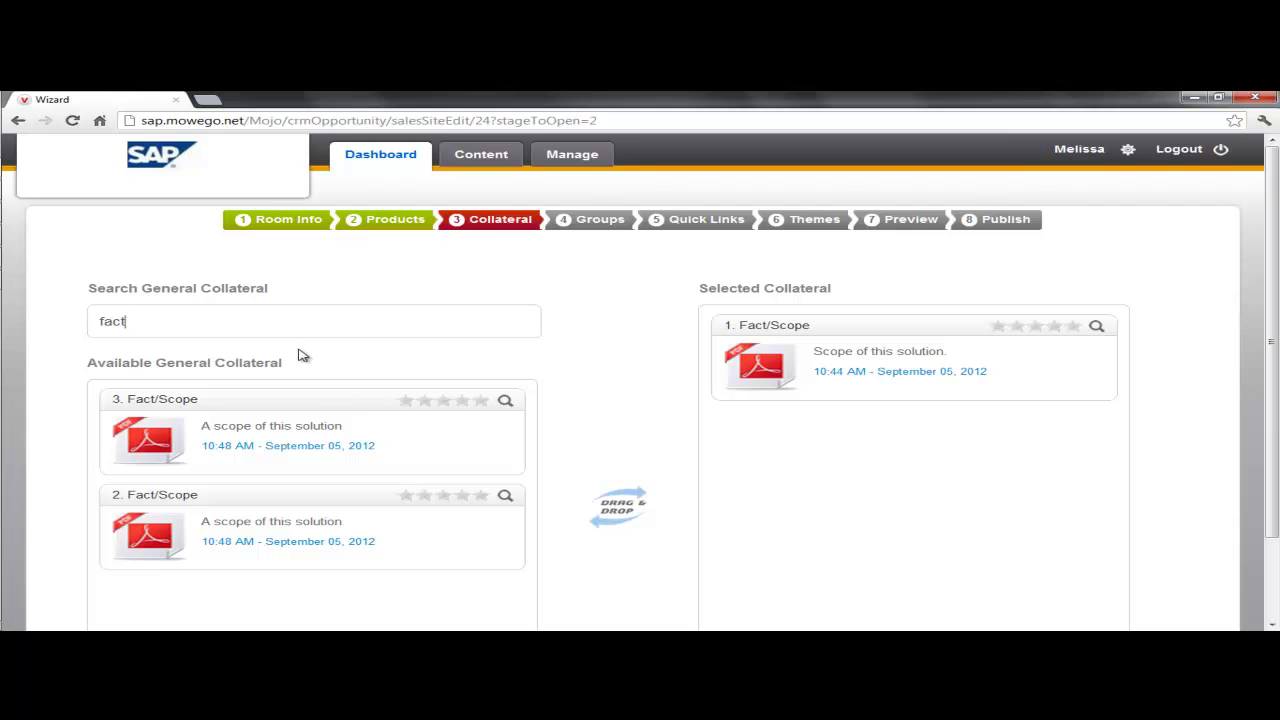
# - Search the collateral for "more in", add "1. More Info" to the selected collateral and proceed to the Groups stage
pyautogui.tripleClick(272, 329)
pyautogui.write('more in')
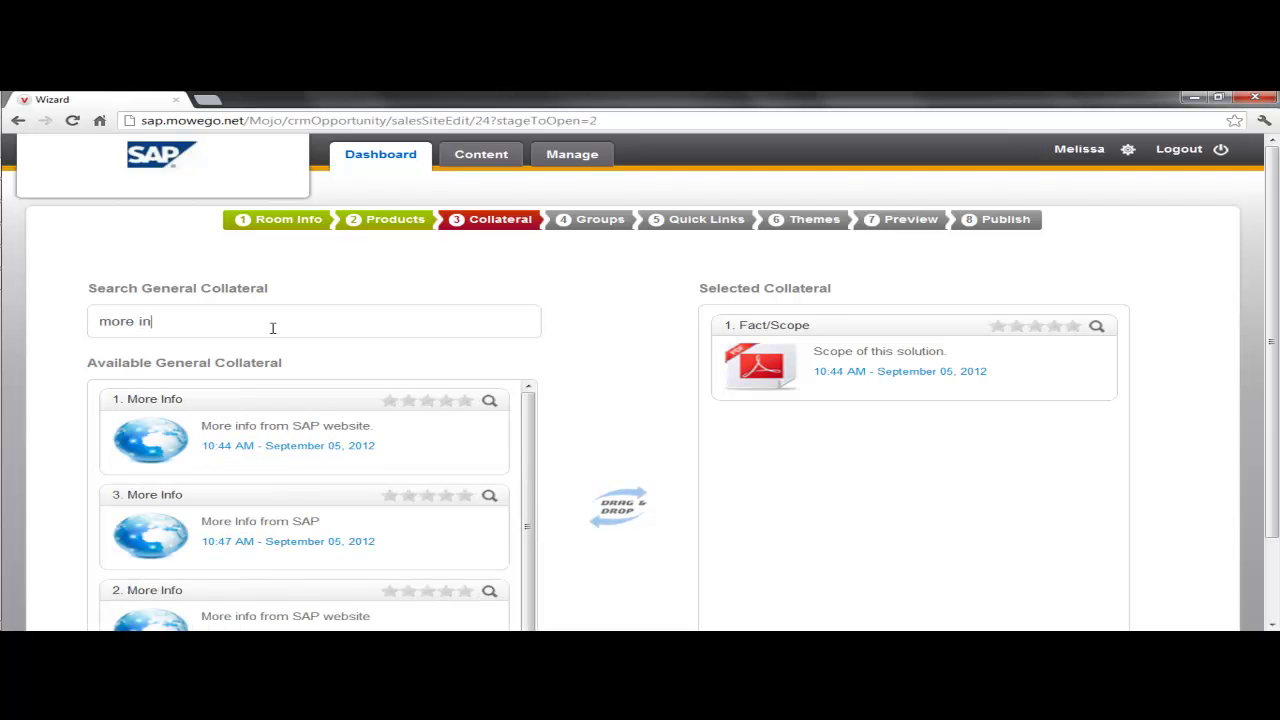
pyautogui.moveTo(160, 447); pyautogui.dragTo(838, 463)
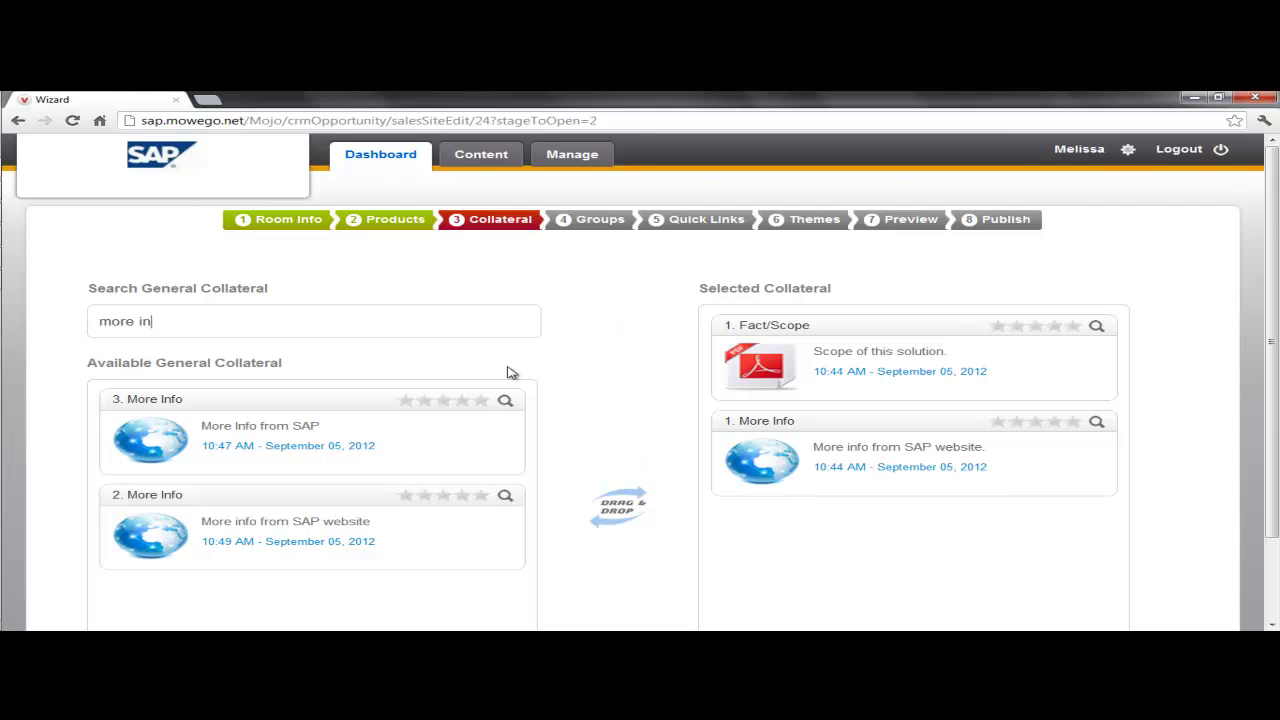
pyautogui.scroll(-1, 470, 440)
pyautogui.click(985, 594)
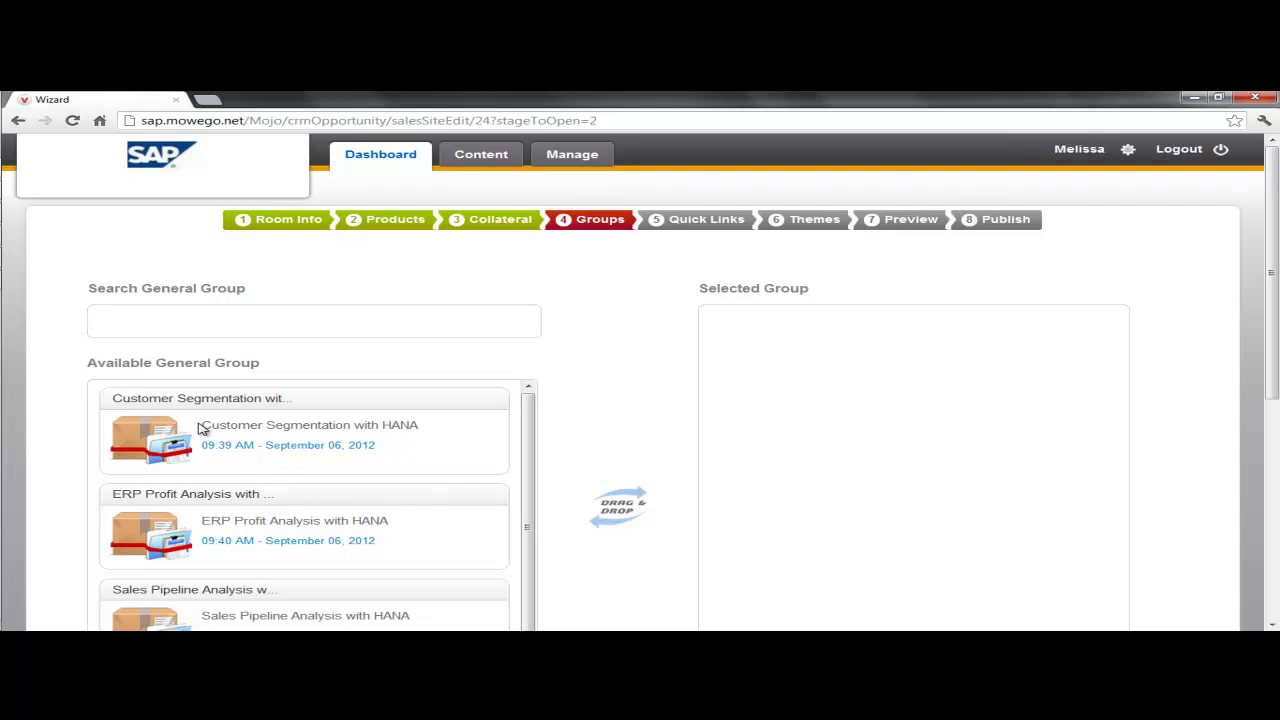
# - Add the Customer Segmentation with HANA group to the selected groups and proceed to the Quick Links stage
pyautogui.moveTo(155, 440); pyautogui.dragTo(816, 343)
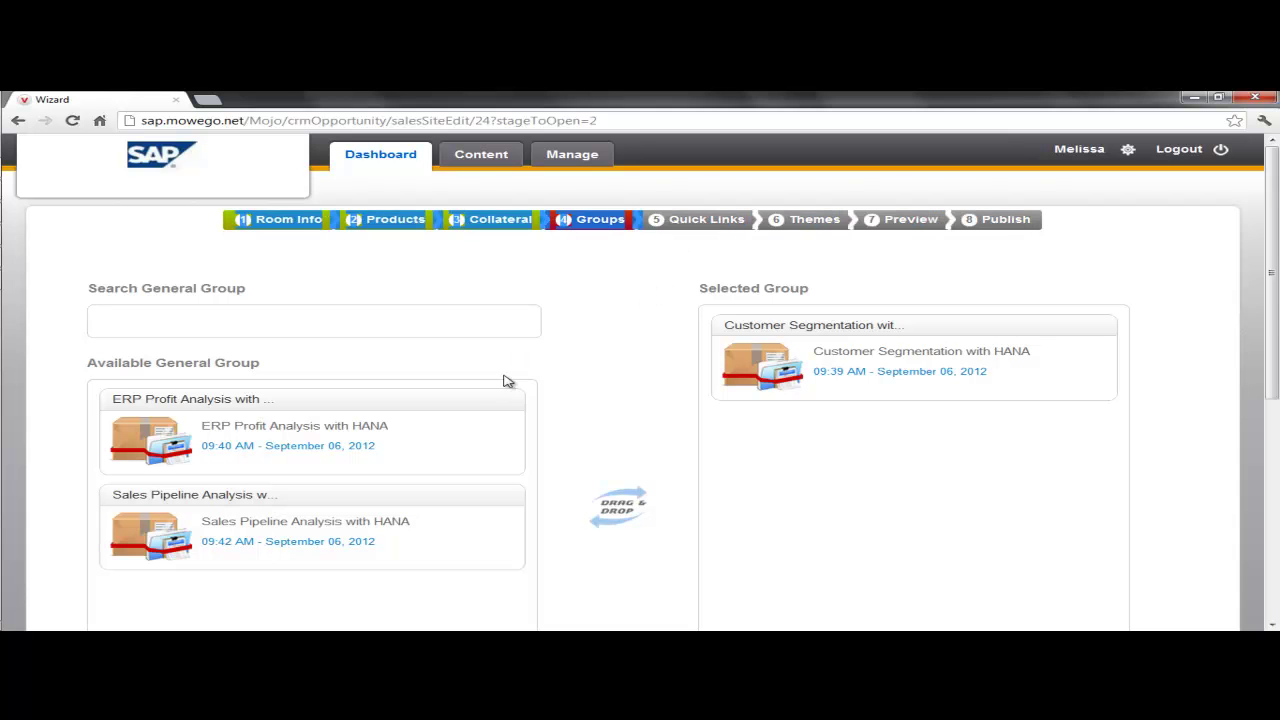
pyautogui.scroll(-4, 500, 400)
pyautogui.scroll(4, 560, 380)
pyautogui.scroll(-5, 566, 420)
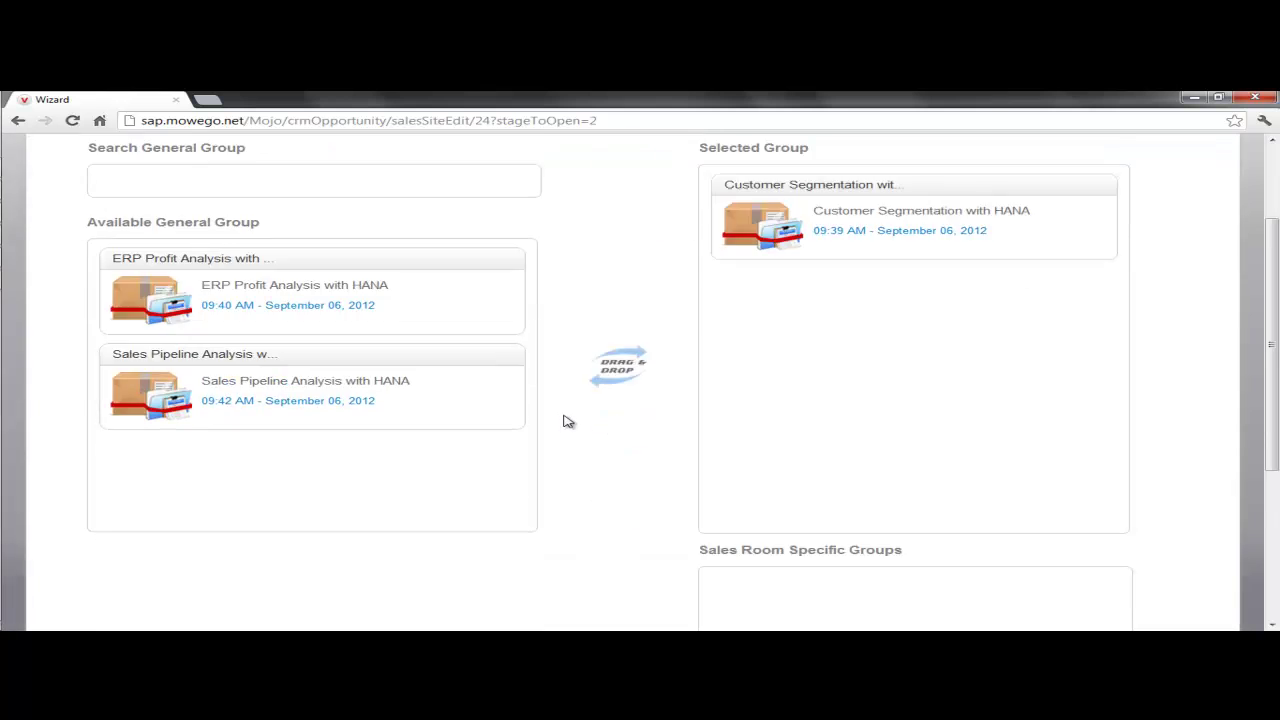
pyautogui.click(989, 606)
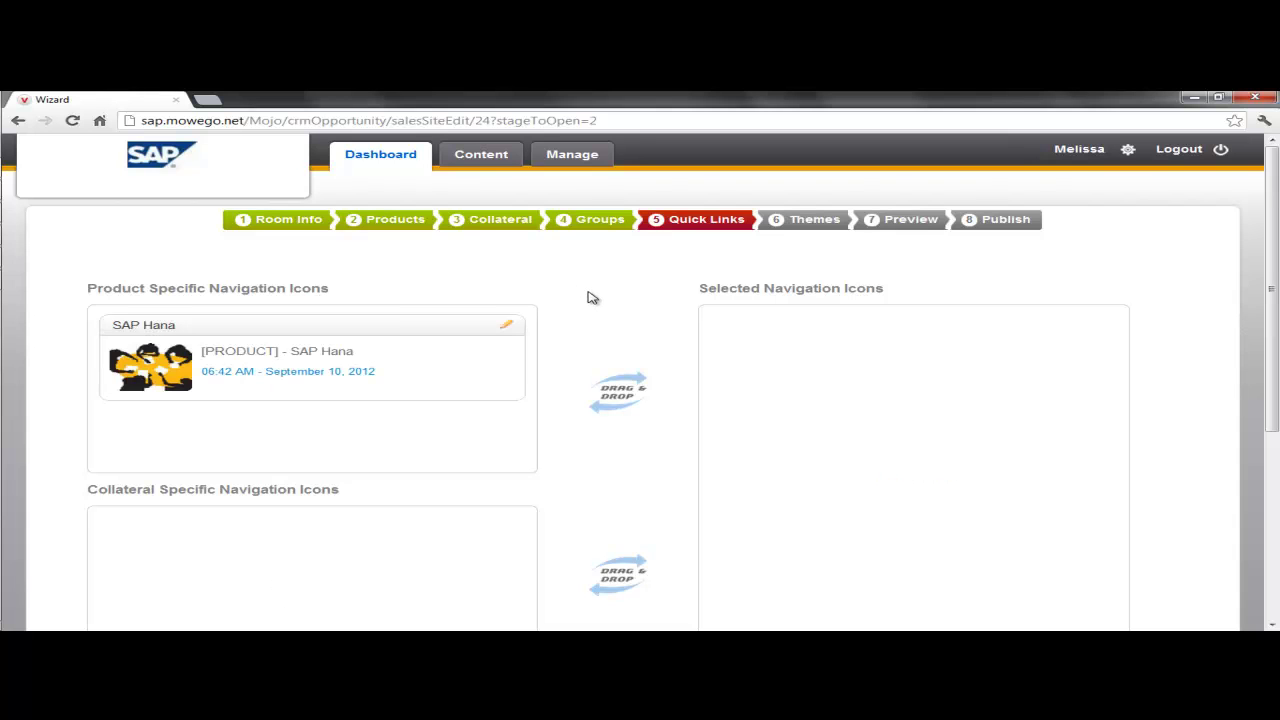
# - Add the SAP Hana product icon and the Customer Segmentation group icon to the selected navigation icons
pyautogui.doubleClick(185, 370)
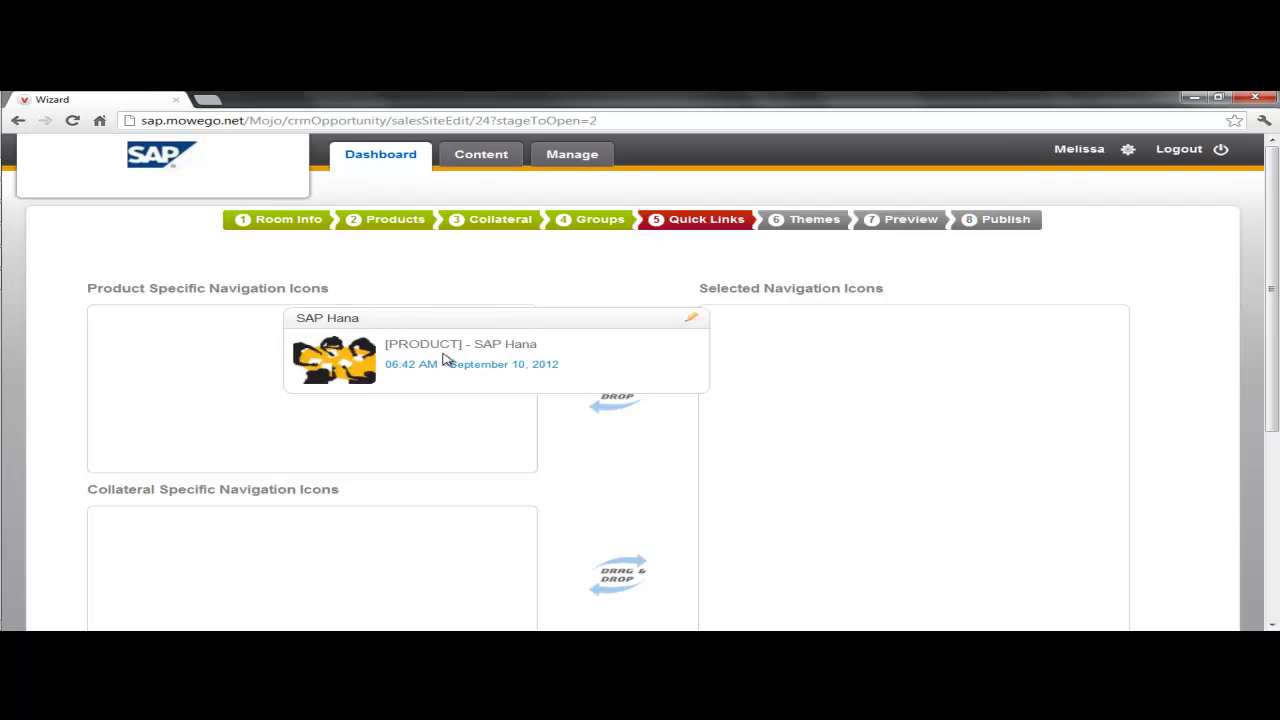
pyautogui.scroll(-2, 412, 494)
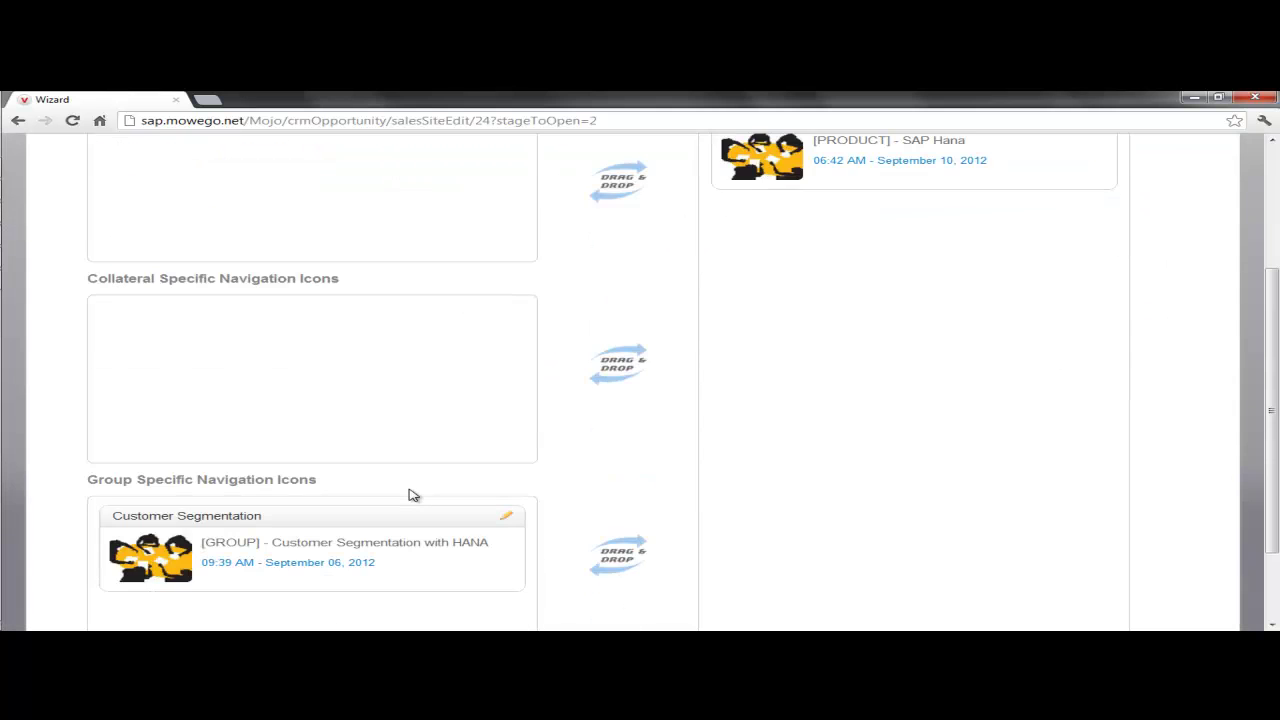
pyautogui.scroll(-1, 412, 494)
pyautogui.moveTo(200, 486); pyautogui.dragTo(848, 472)
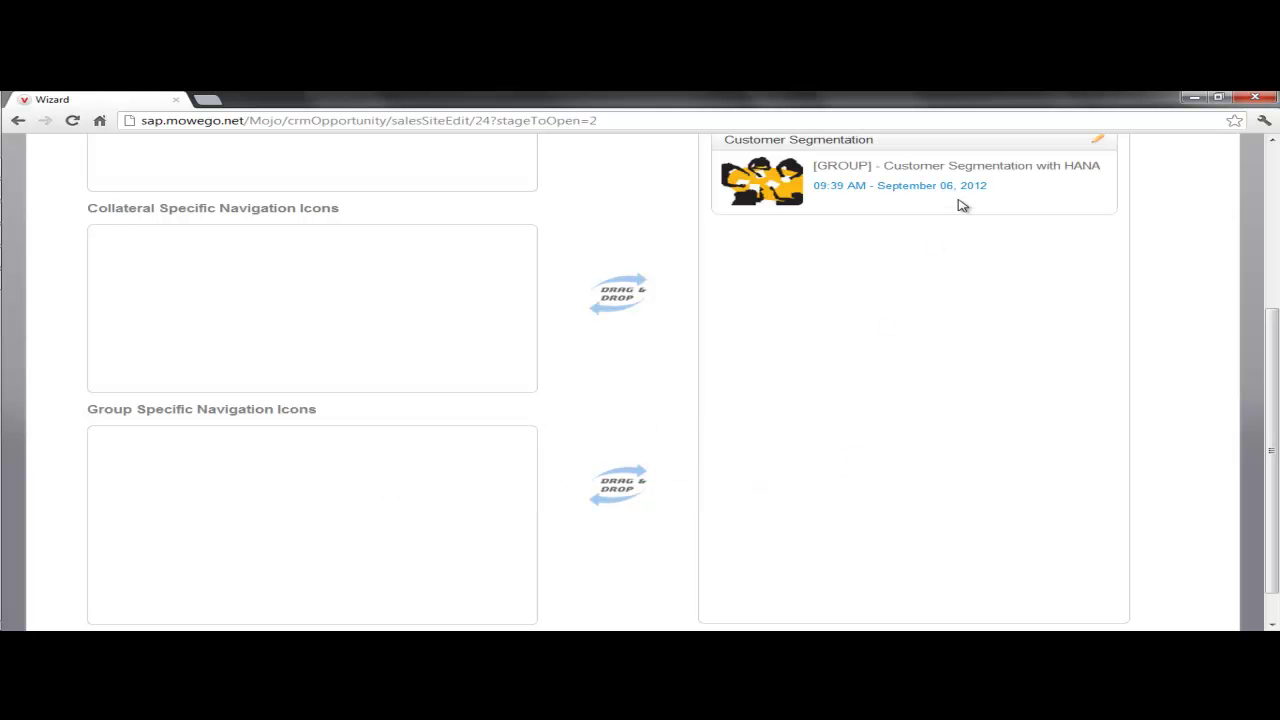
pyautogui.scroll(3, 962, 205)
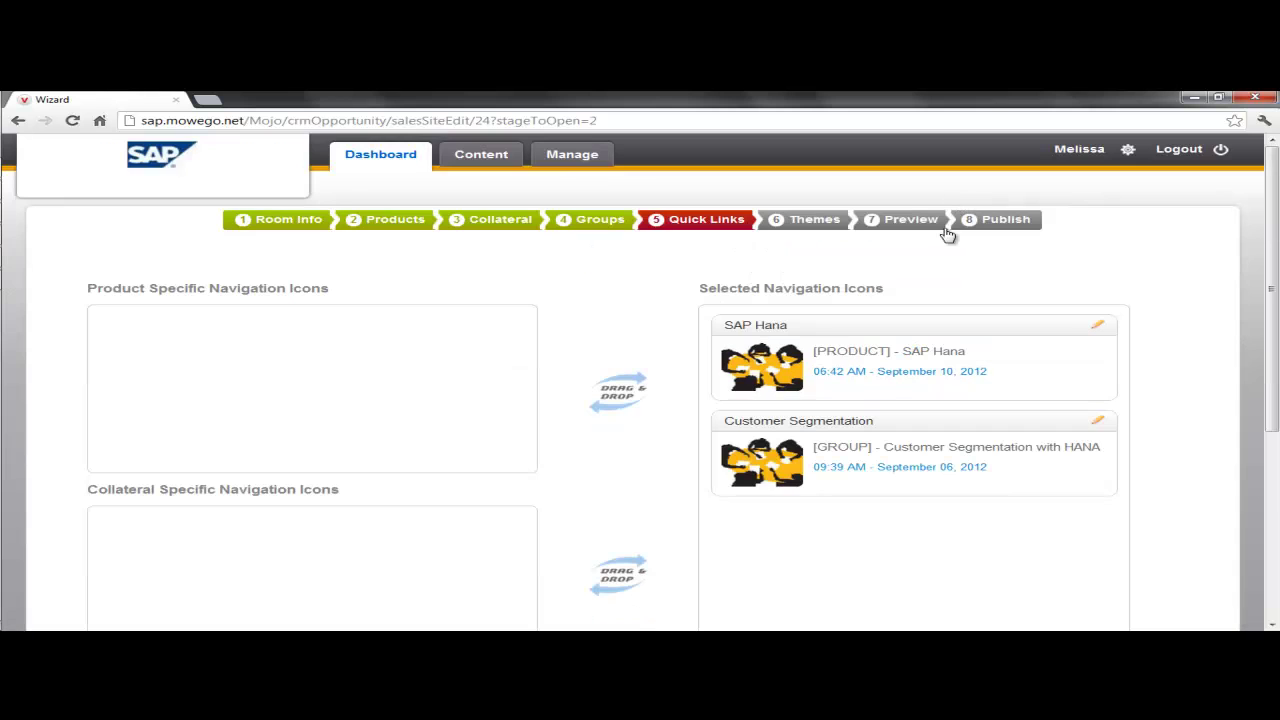
# - Go to the Themes stage, keep the Feedback Template and Default color theme, and proceed to the Preview stage
pyautogui.click(808, 229)
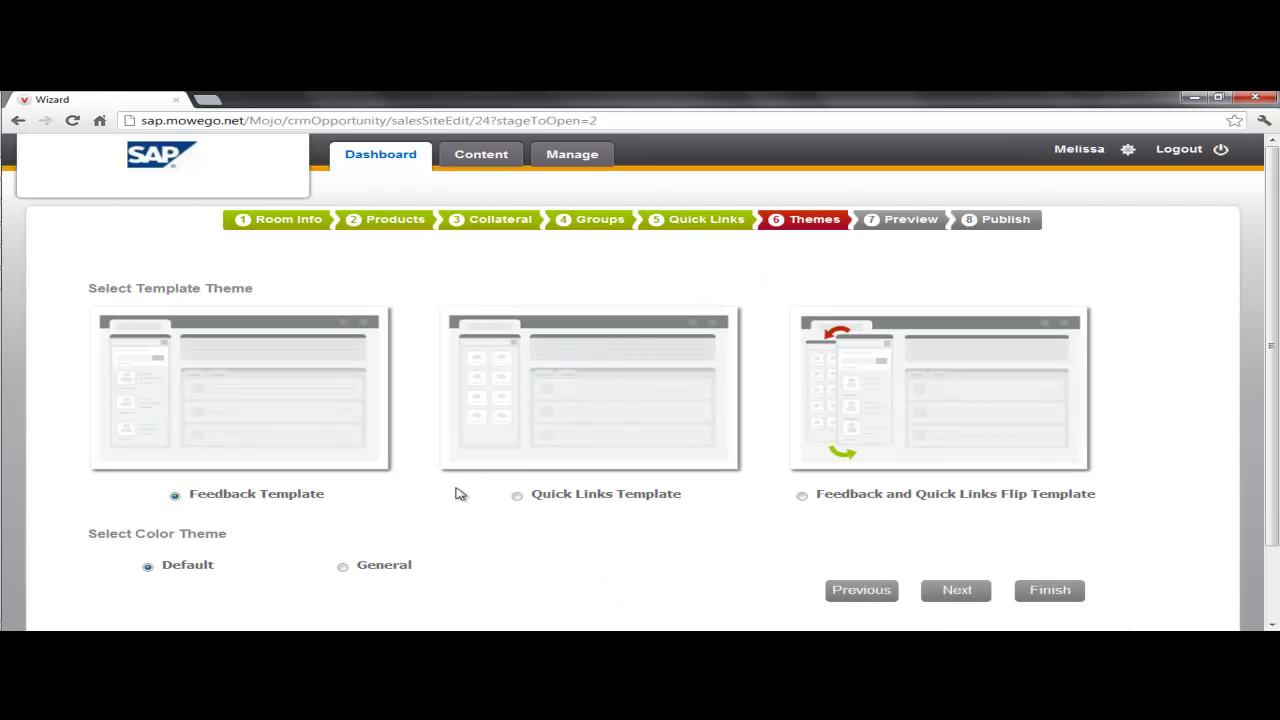
pyautogui.scroll(-2, 453, 493)
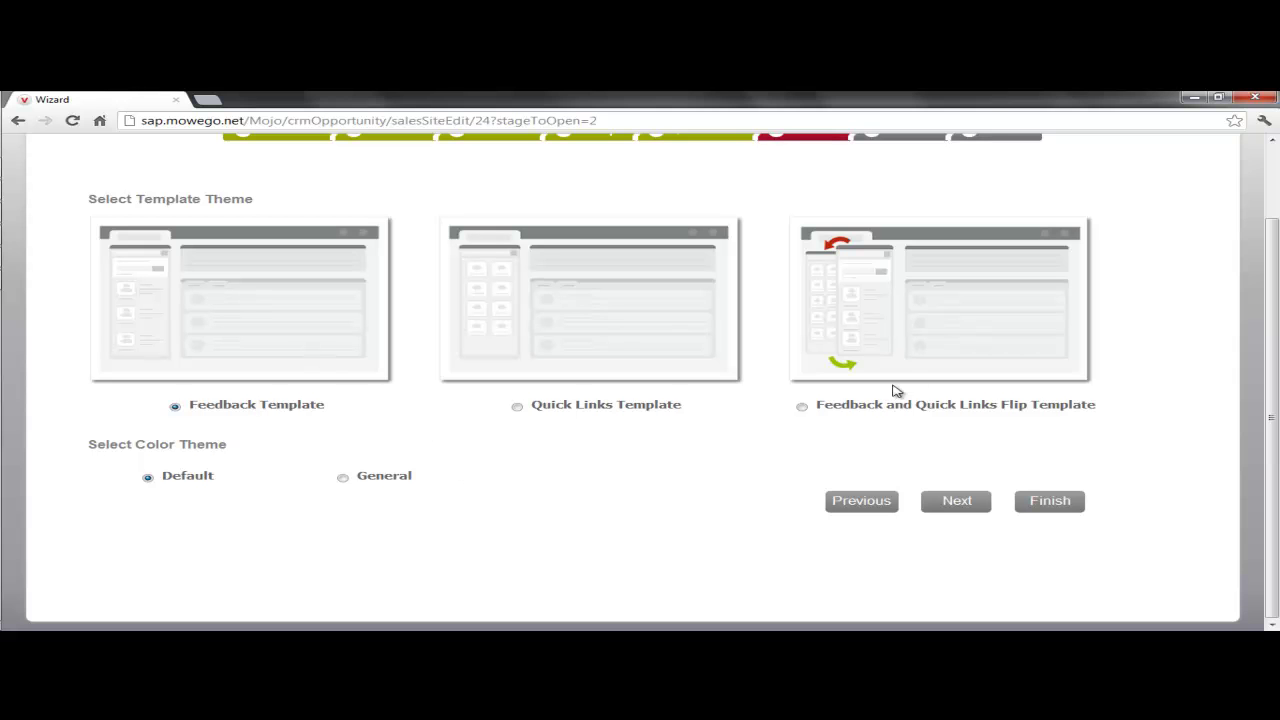
pyautogui.scroll(1, 600, 390)
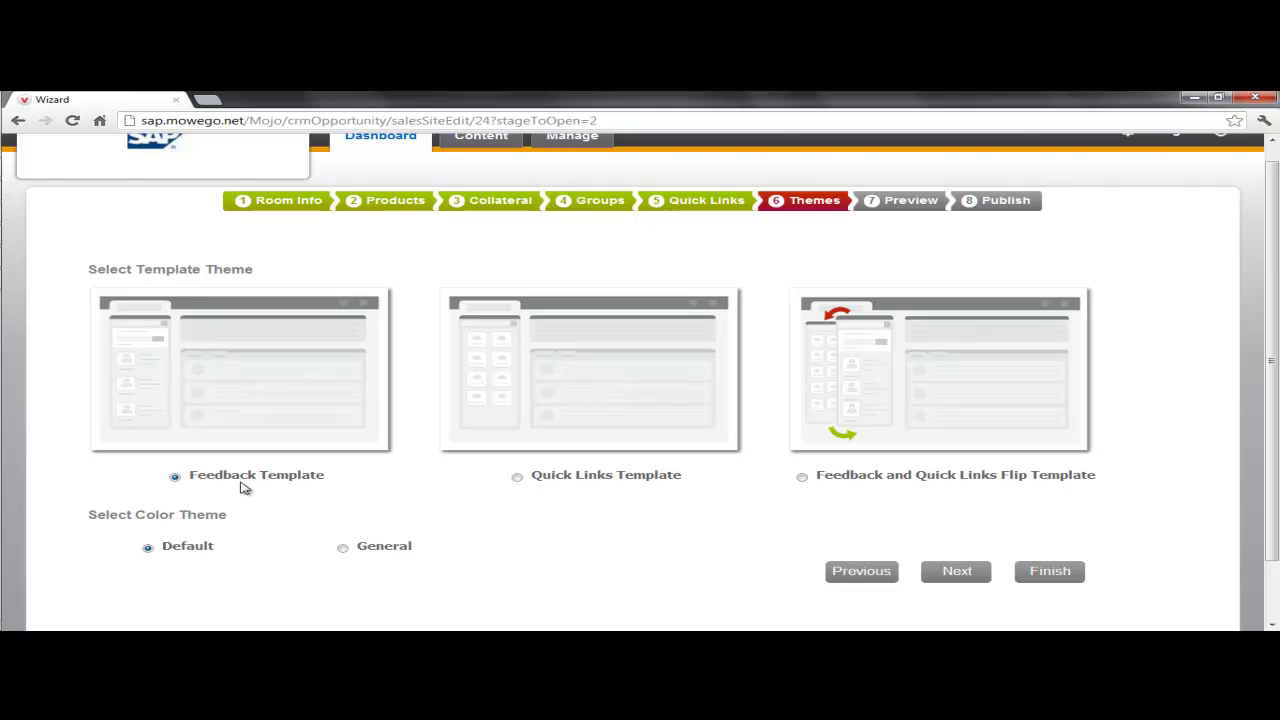
pyautogui.click(968, 578)
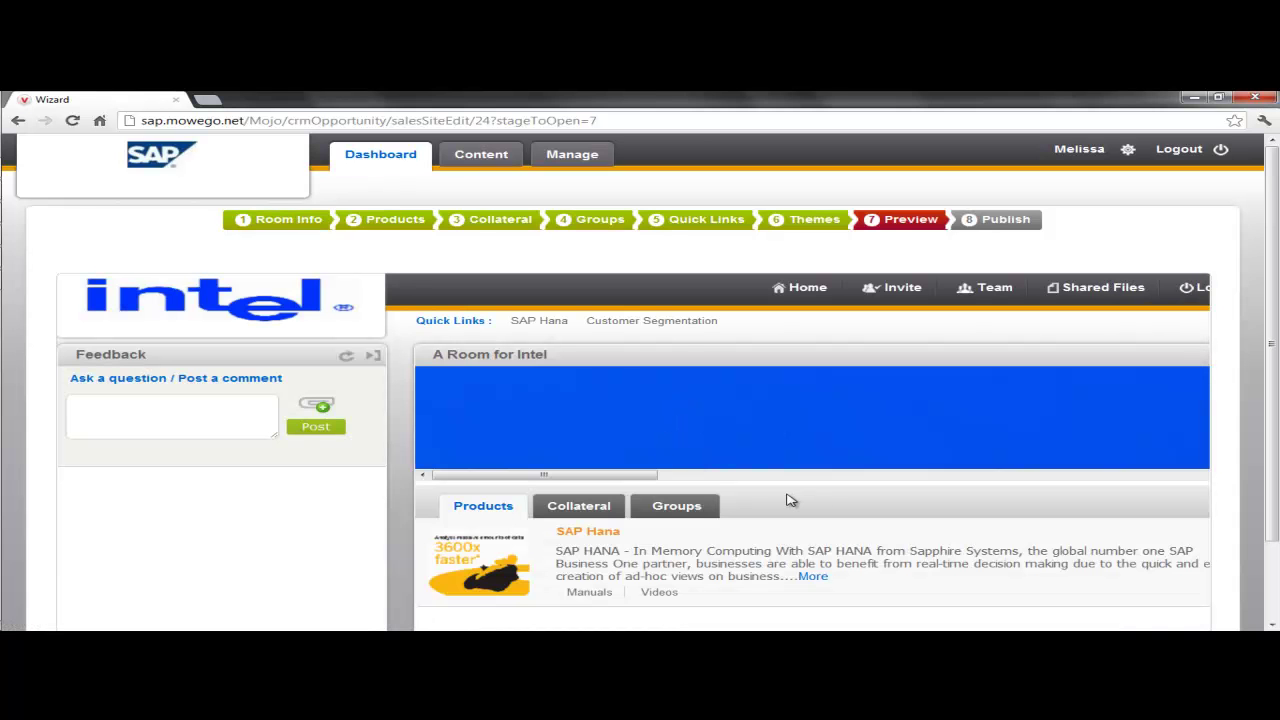
# - Review the preview of the Intel room and proceed to the Publish stage
pyautogui.scroll(-3, 787, 500)
pyautogui.scroll(3, 770, 498)
pyautogui.click(1006, 227)
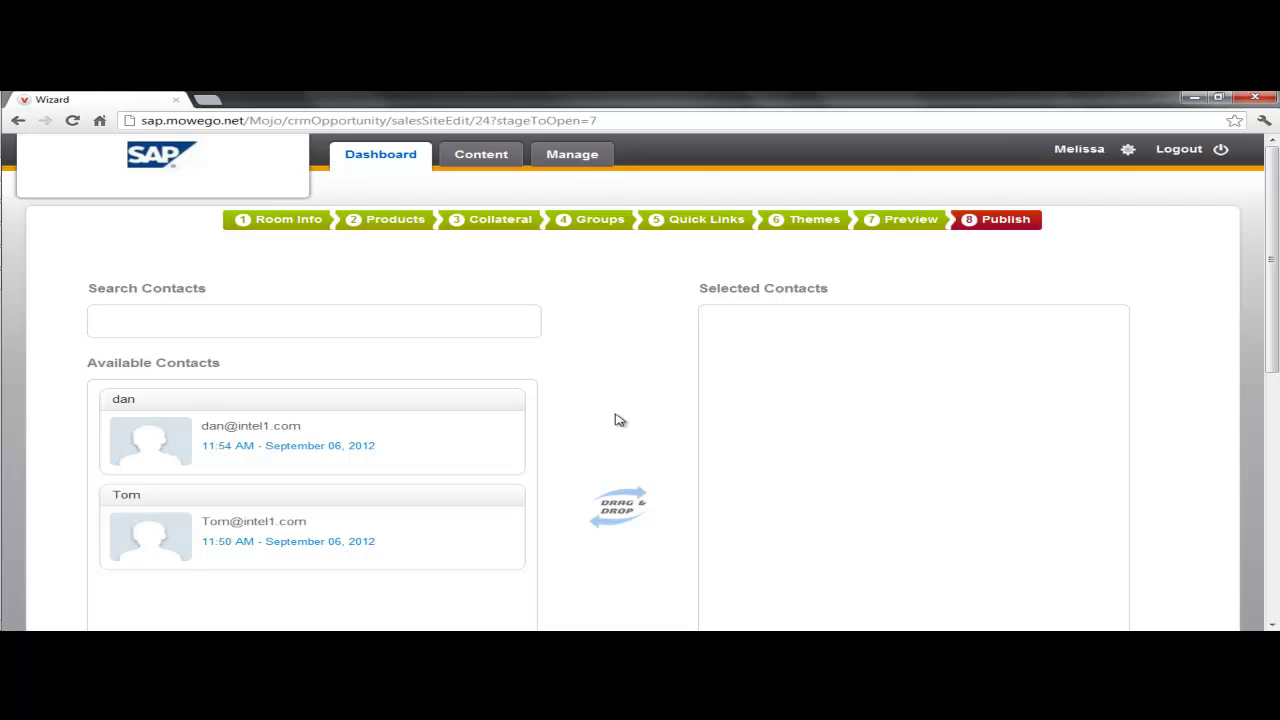
# - Add both available Intel contacts to the selected contacts of the sales room
pyautogui.scroll(-3, 620, 420)
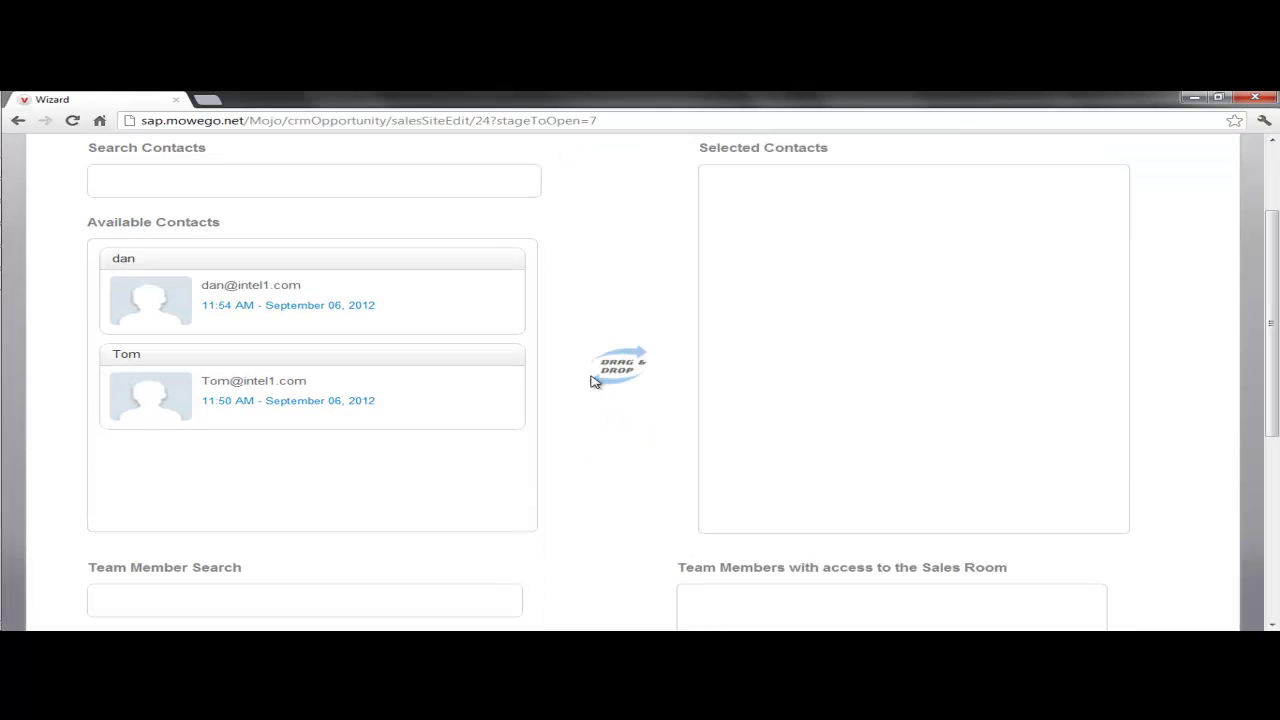
pyautogui.scroll(2, 600, 375)
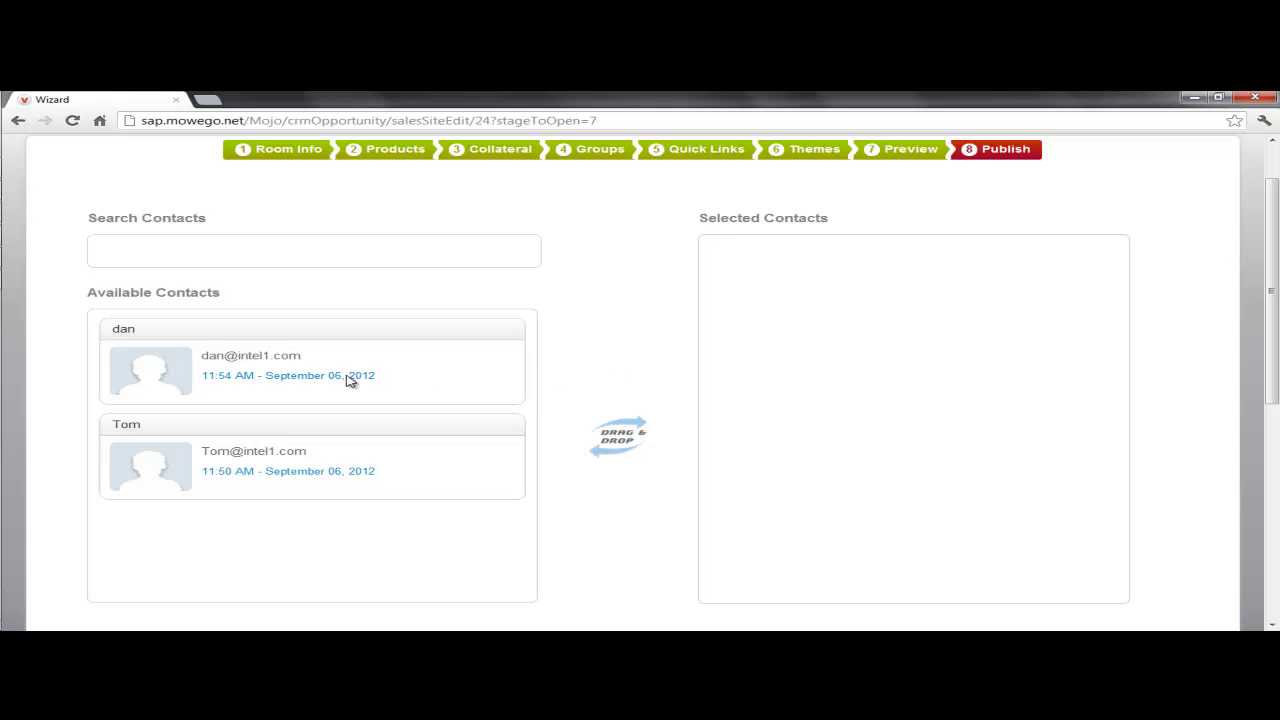
pyautogui.moveTo(348, 381); pyautogui.dragTo(945, 313)
pyautogui.moveTo(353, 369); pyautogui.dragTo(899, 364)
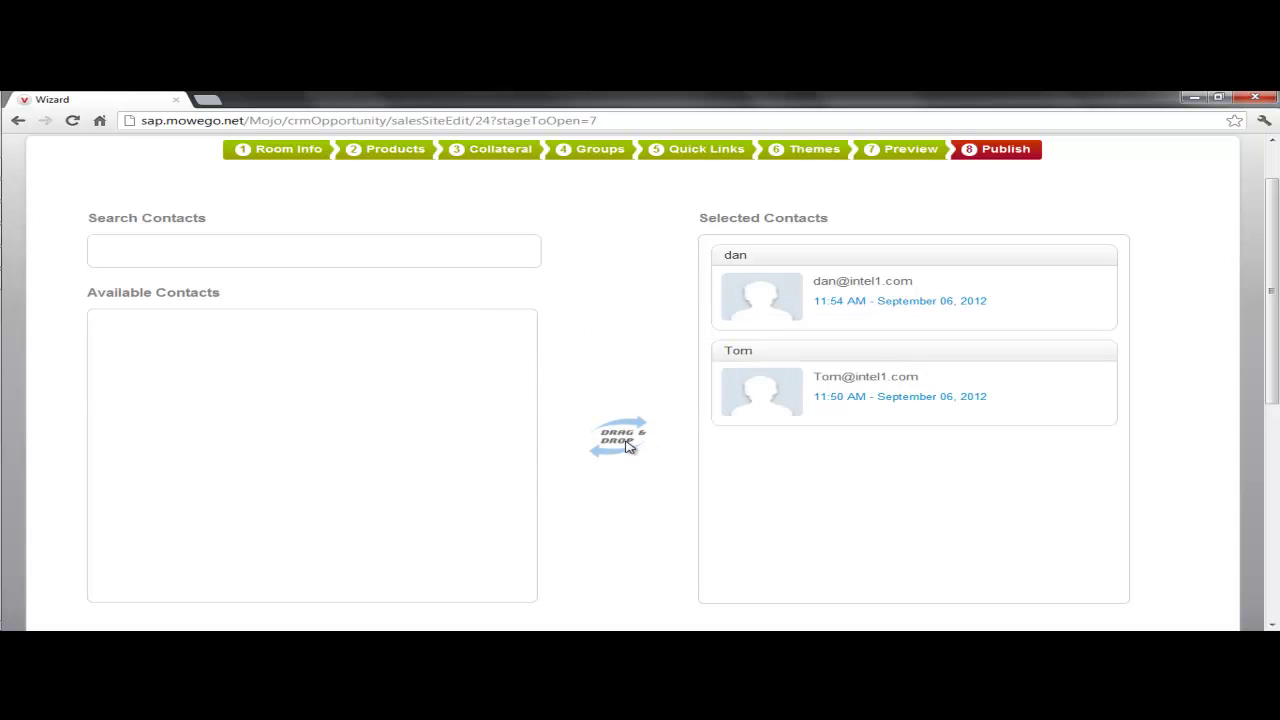
# - Give the first two available team members access to the sales room and enable Send Invitation Email
pyautogui.scroll(-5, 629, 469)
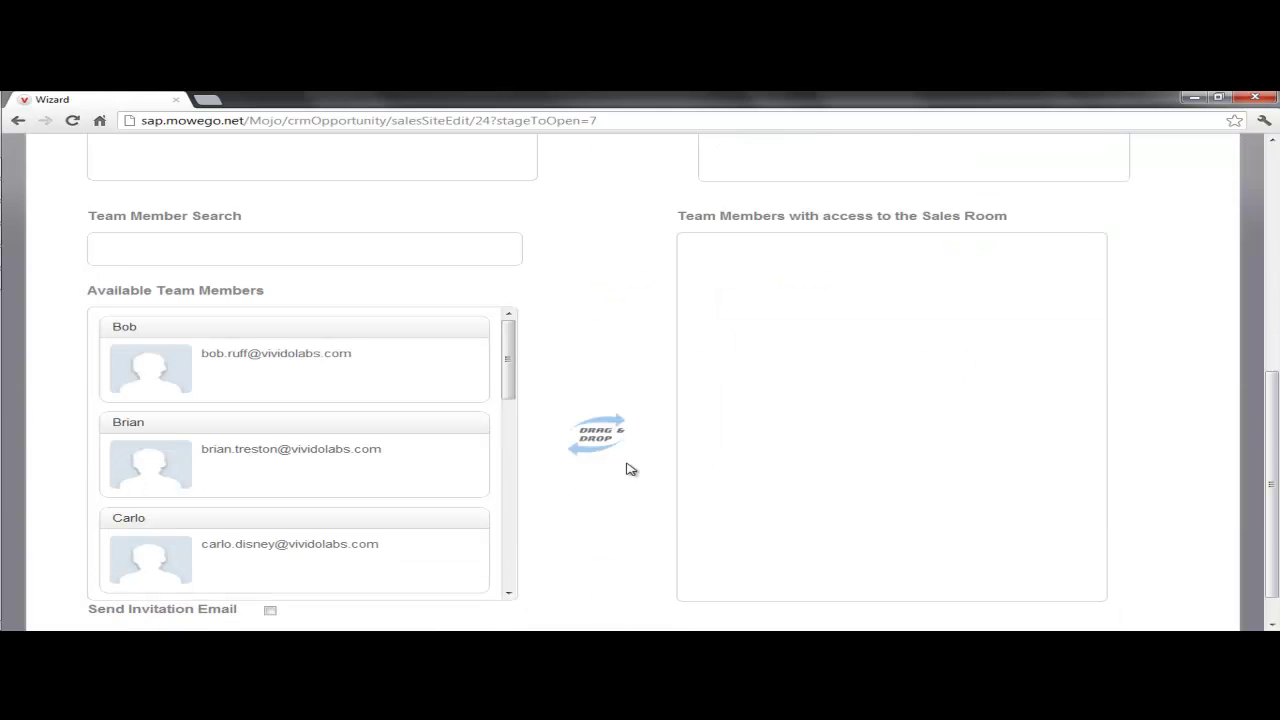
pyautogui.scroll(-1, 629, 469)
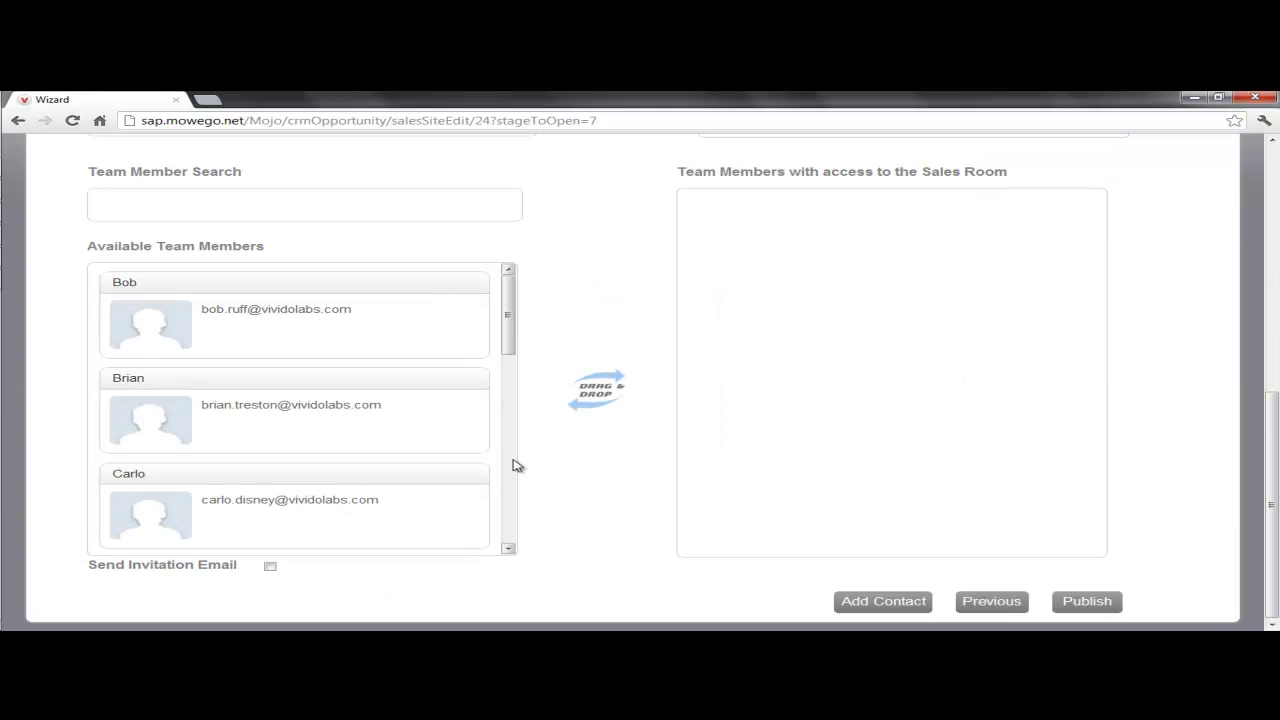
pyautogui.moveTo(206, 331); pyautogui.dragTo(750, 276)
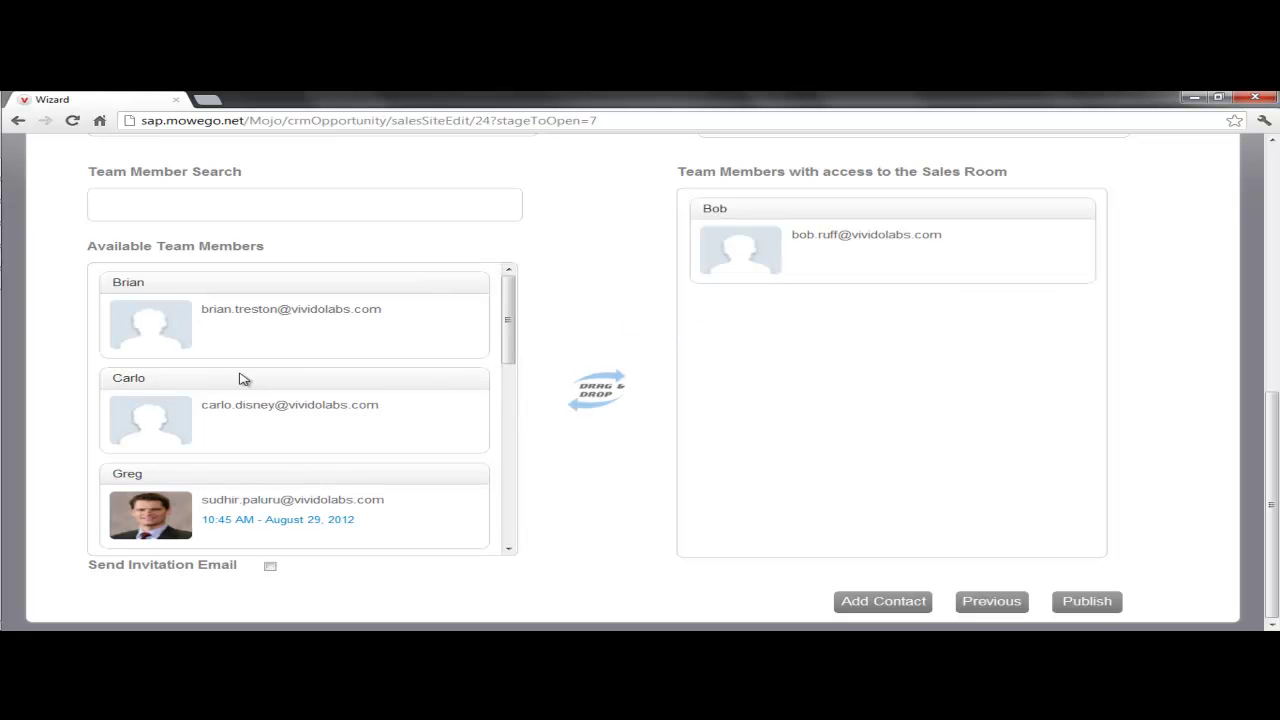
pyautogui.moveTo(317, 327); pyautogui.dragTo(773, 337)
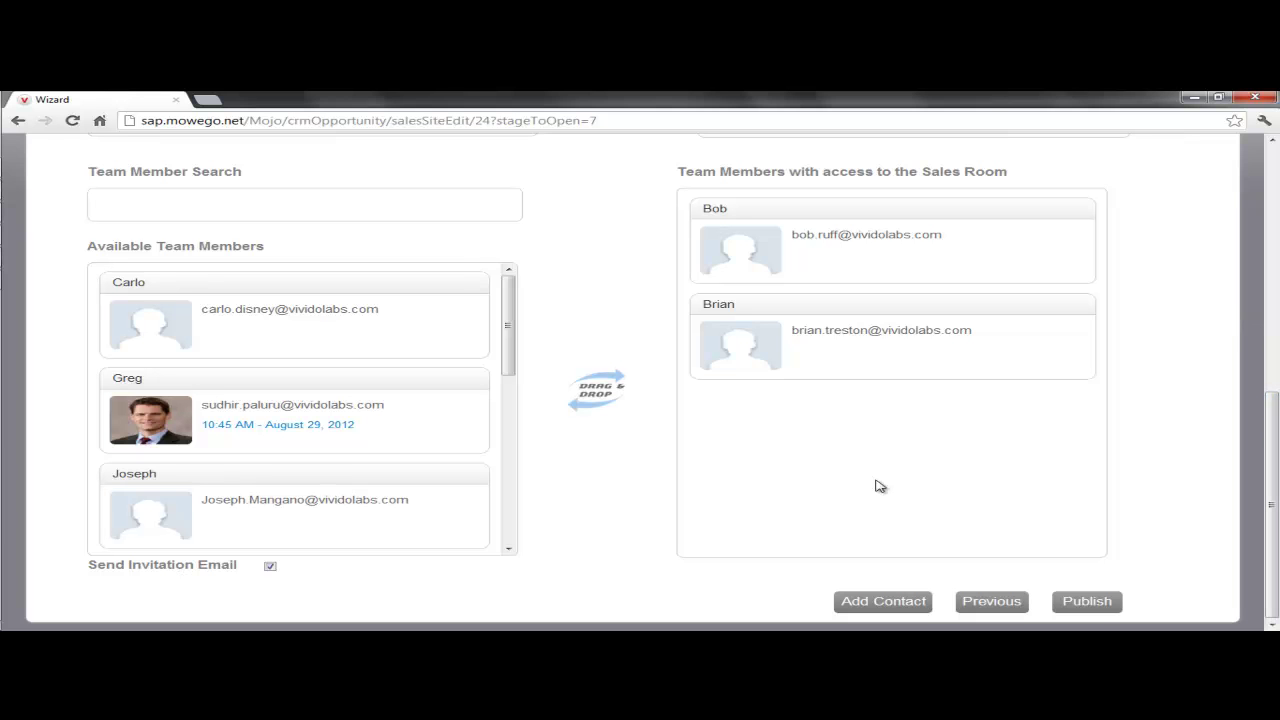
# - Check the selected contacts and team members and publish the Intel sales room
pyautogui.scroll(5, 614, 509)
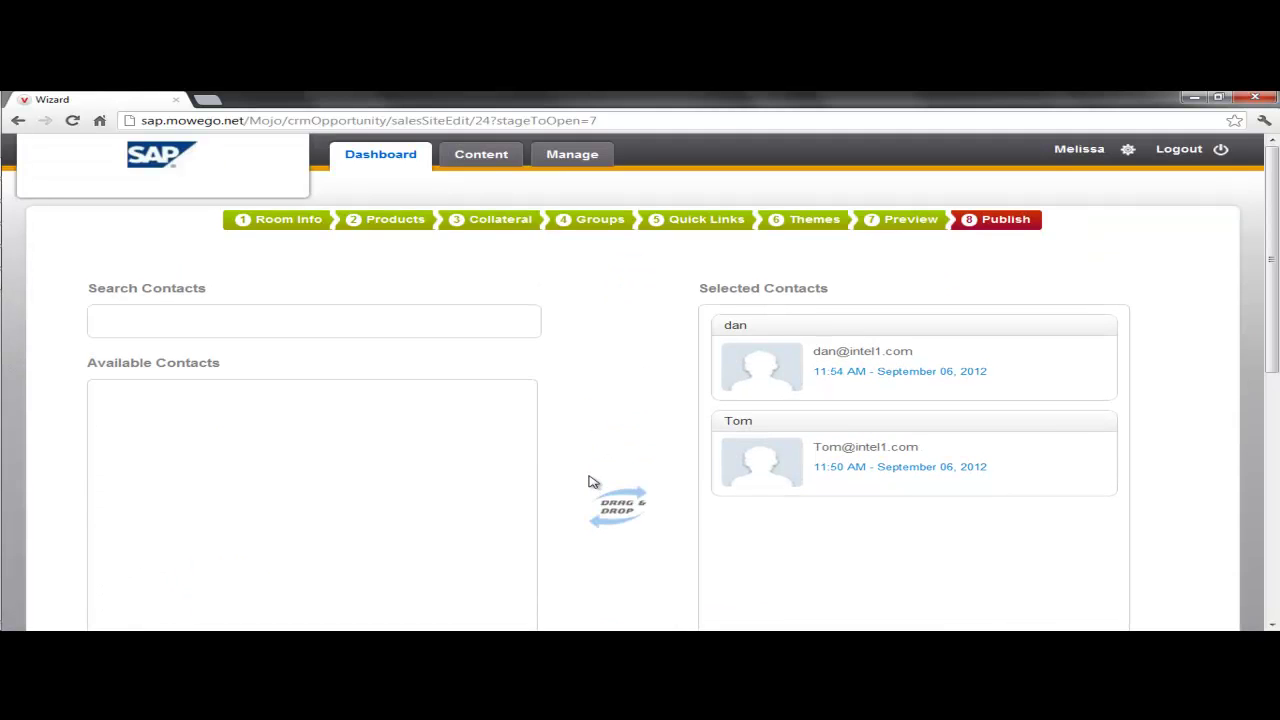
pyautogui.scroll(-5, 590, 482)
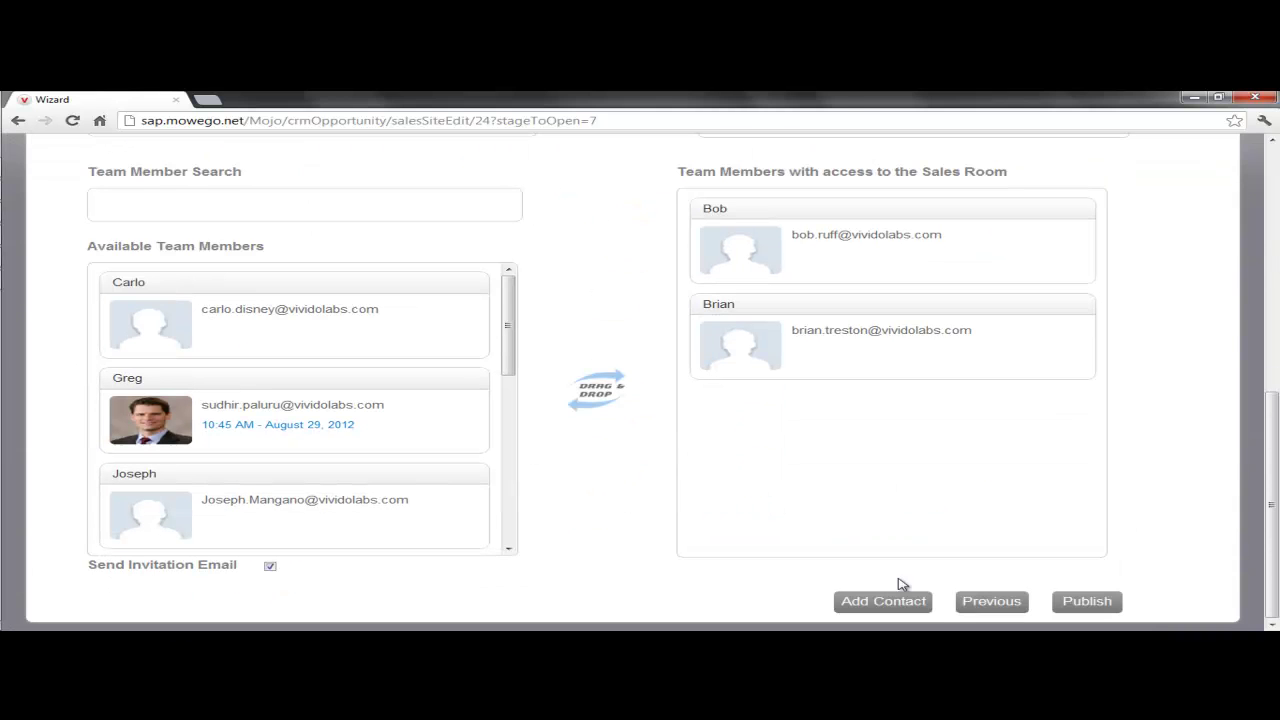
pyautogui.click(1082, 603)
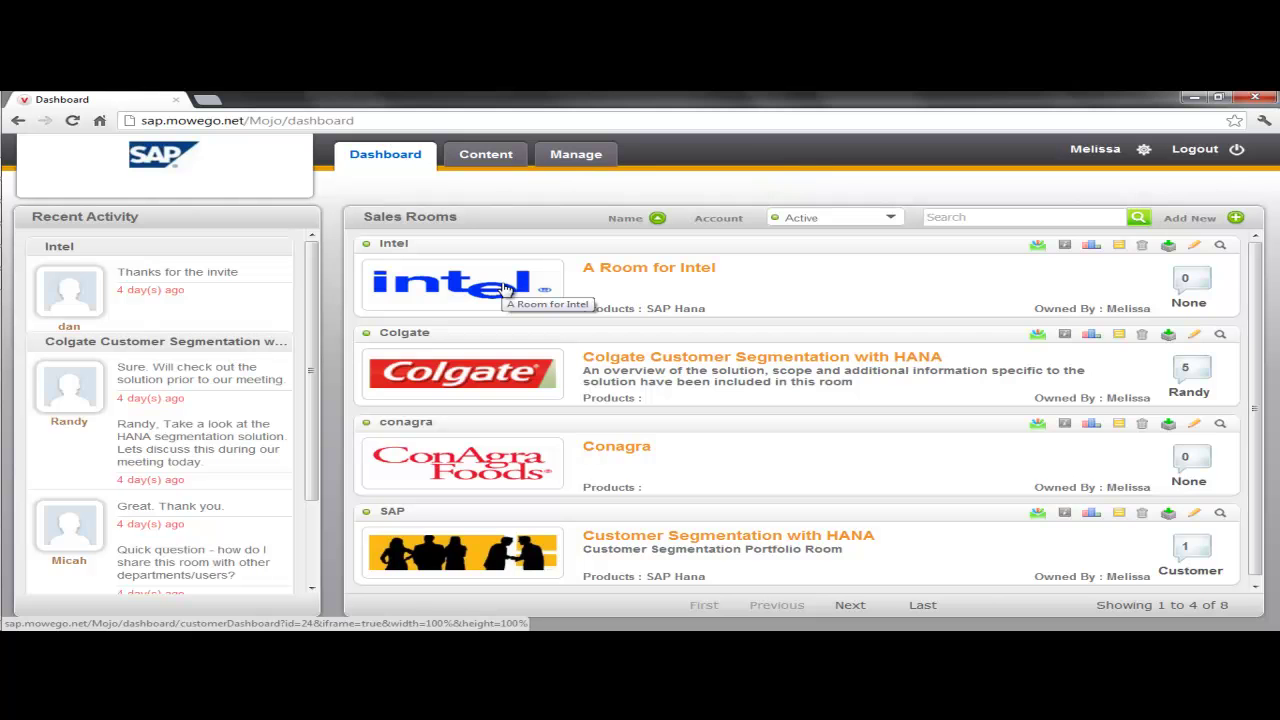
# - Open A Room for Intel from the Sales Rooms list and examine its collateral, groups and products
pyautogui.click(507, 288)
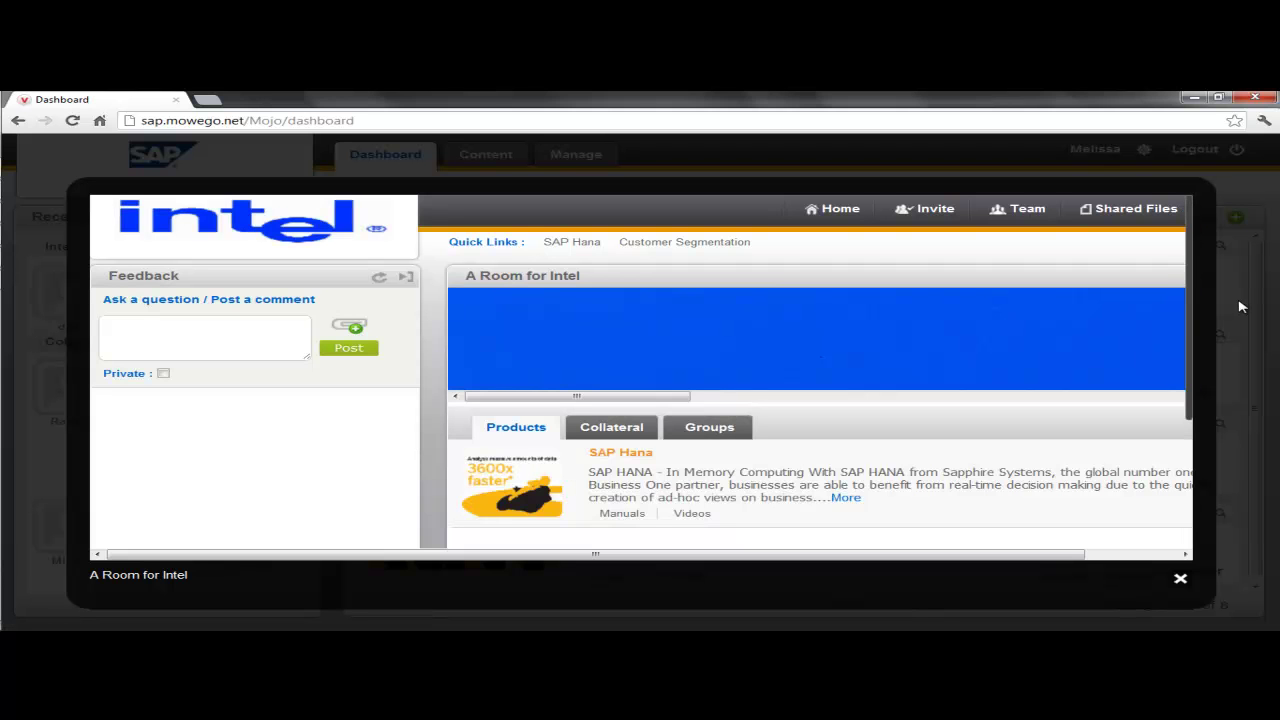
pyautogui.moveTo(1190, 286)
pyautogui.mouseDown()
pyautogui.moveTo(1185, 393)
pyautogui.moveTo(1185, 306)
pyautogui.mouseUp()
pyautogui.scroll(1, 1149, 275)
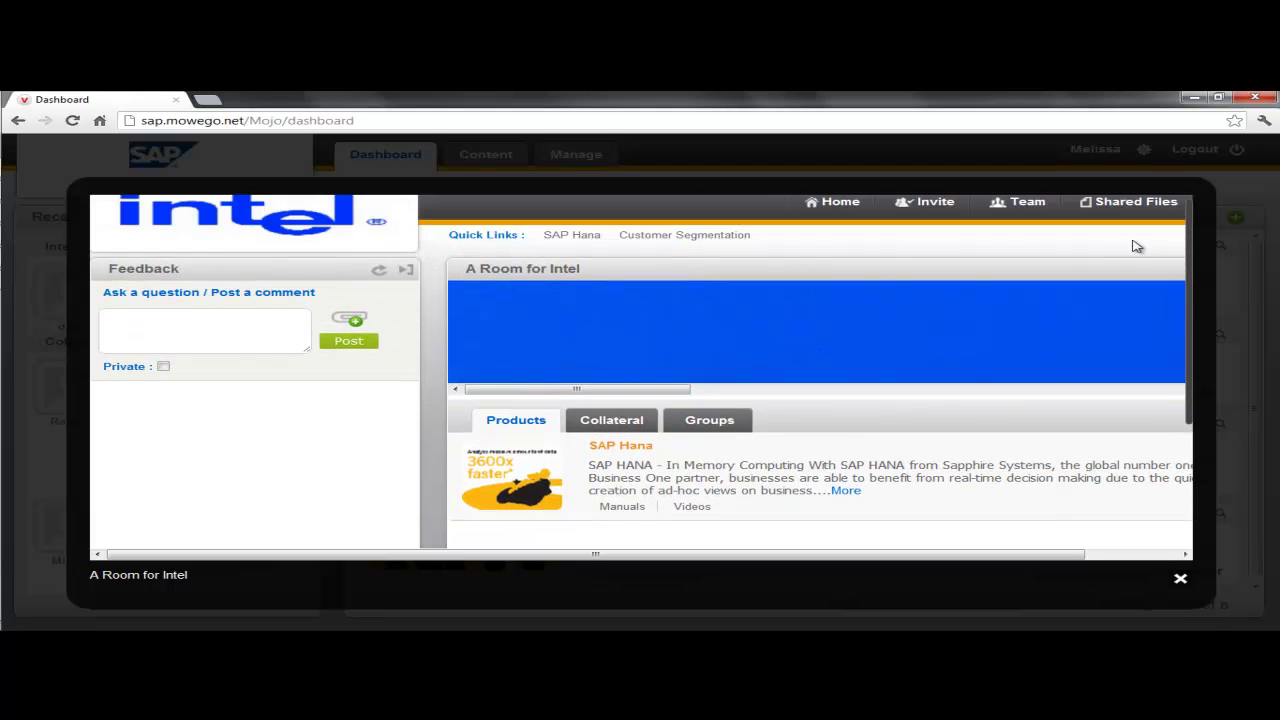
pyautogui.click(634, 428)
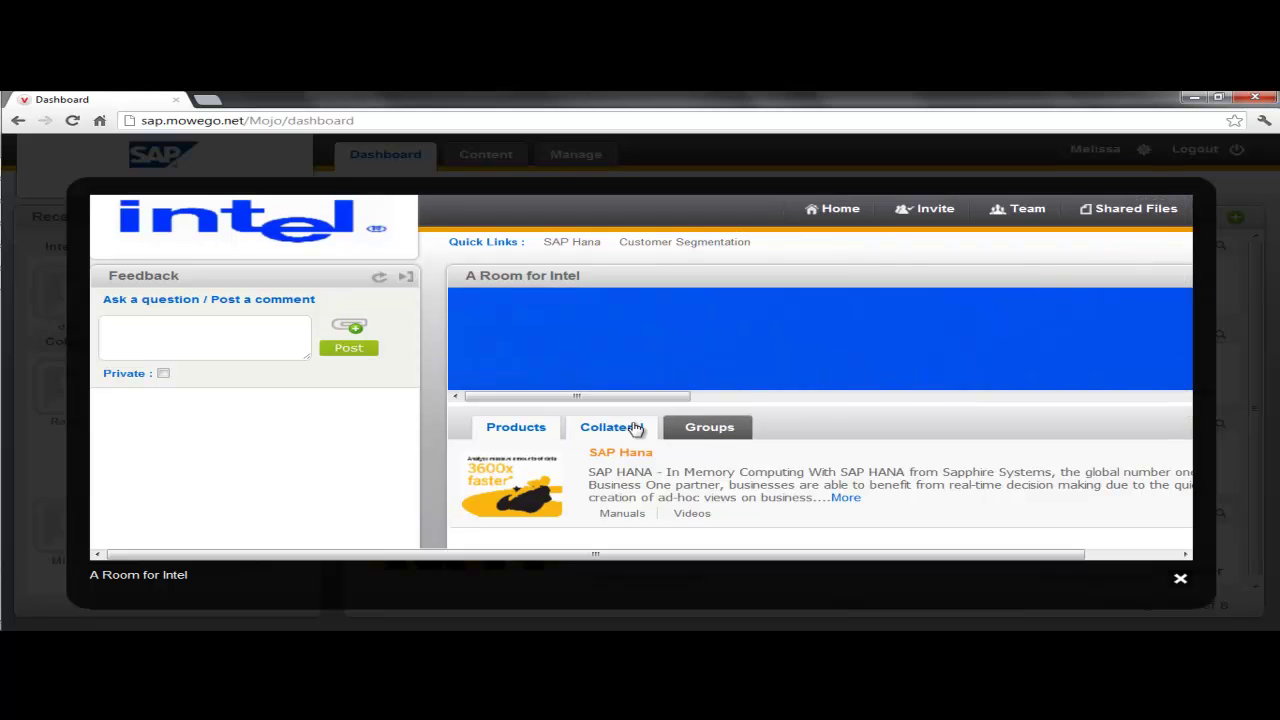
pyautogui.click(712, 428)
pyautogui.click(532, 432)
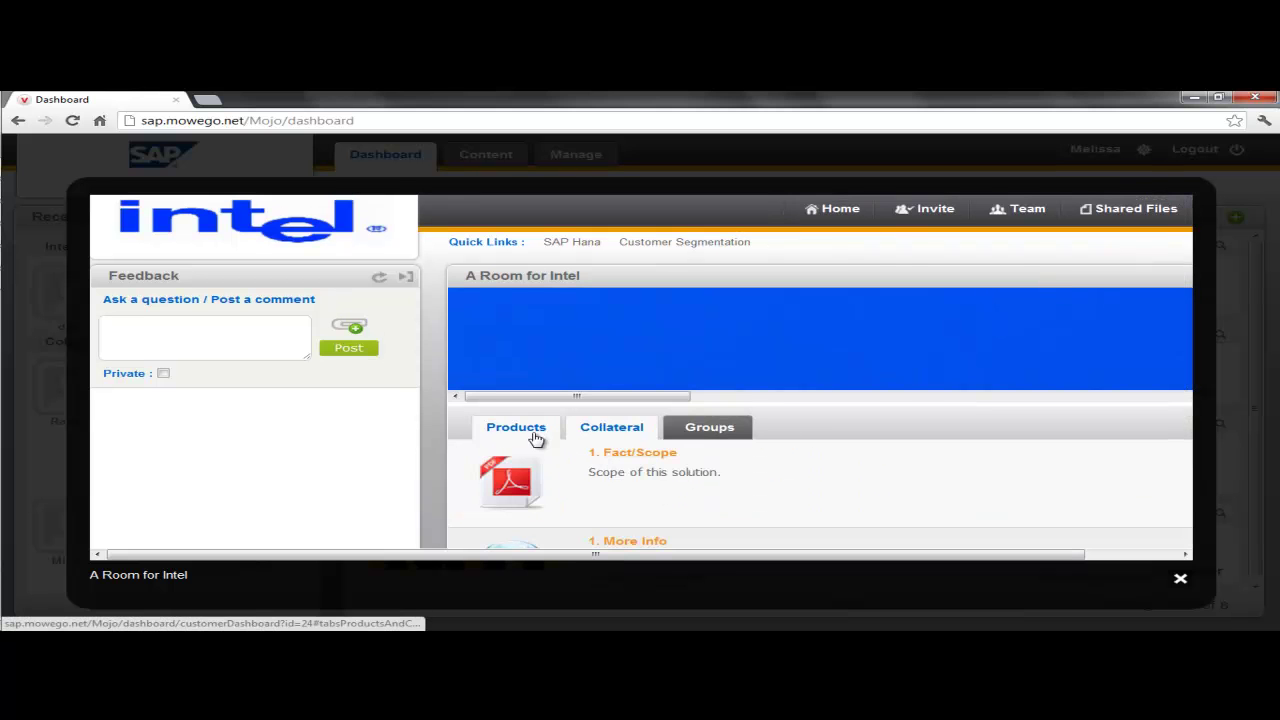